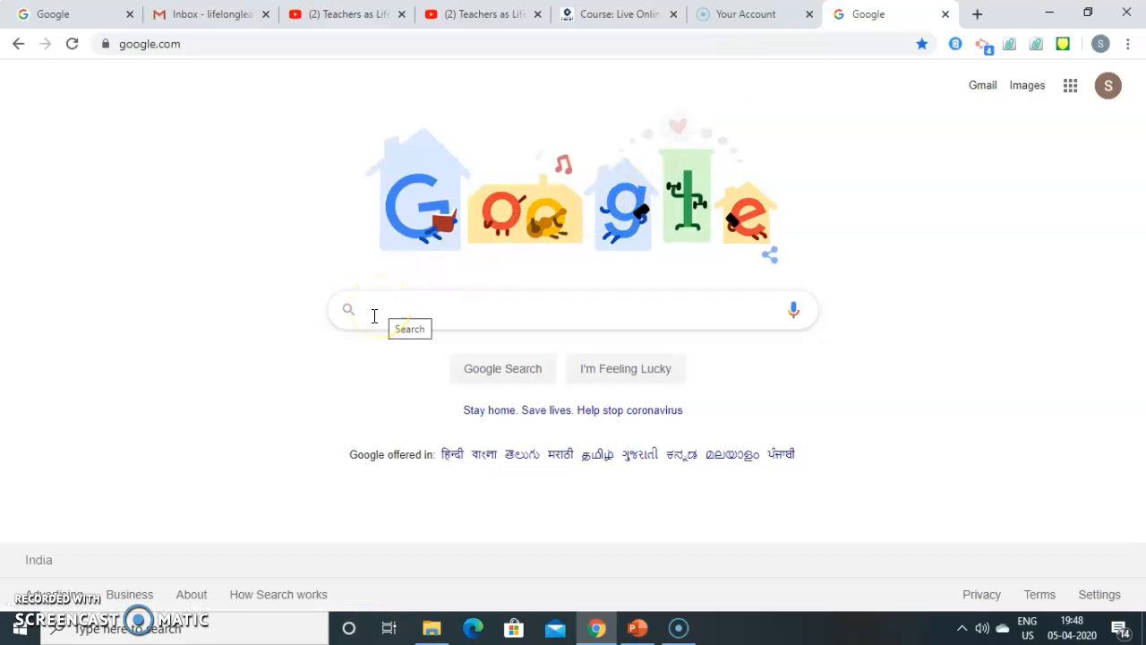
Search the web for "zoom" and open the Zoom Video Conferencing website
text(zoom)
key(Return)
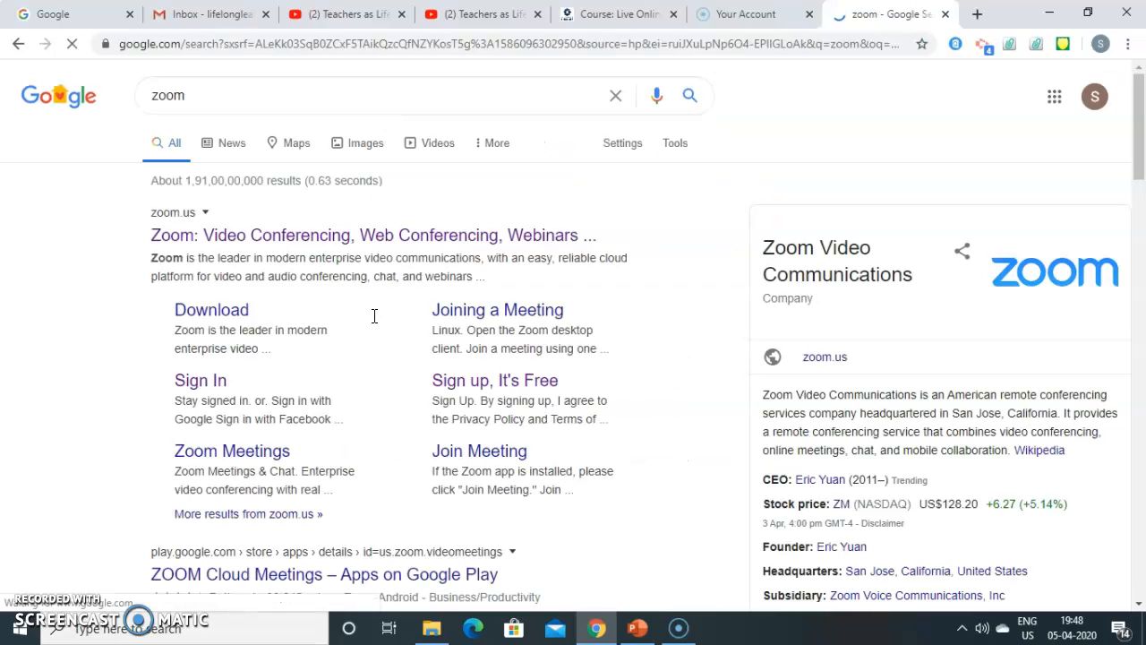
click(329, 239)
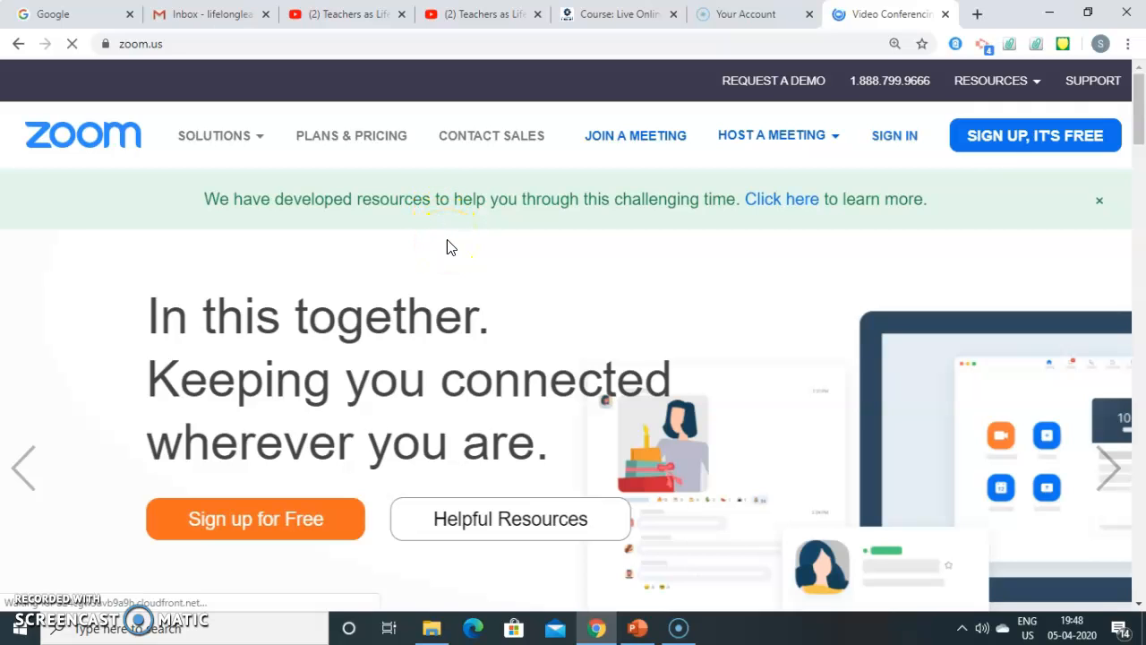
Start the free Zoom sign-up and sign in with the first listed Google account
mouse_move(243, 146)
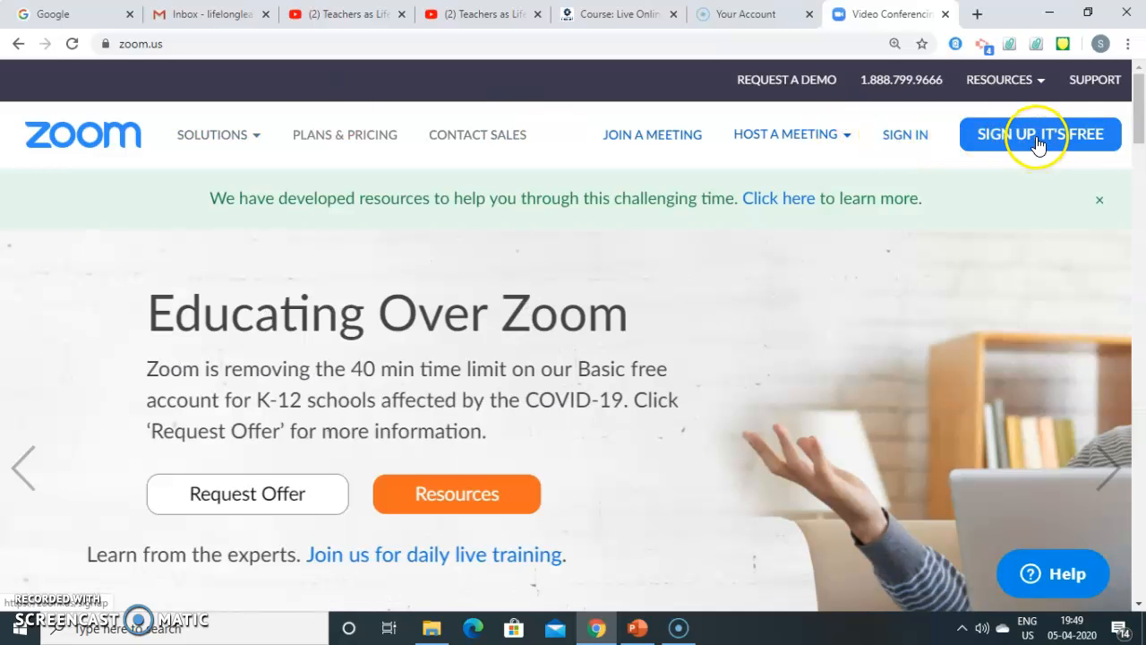
click(1037, 142)
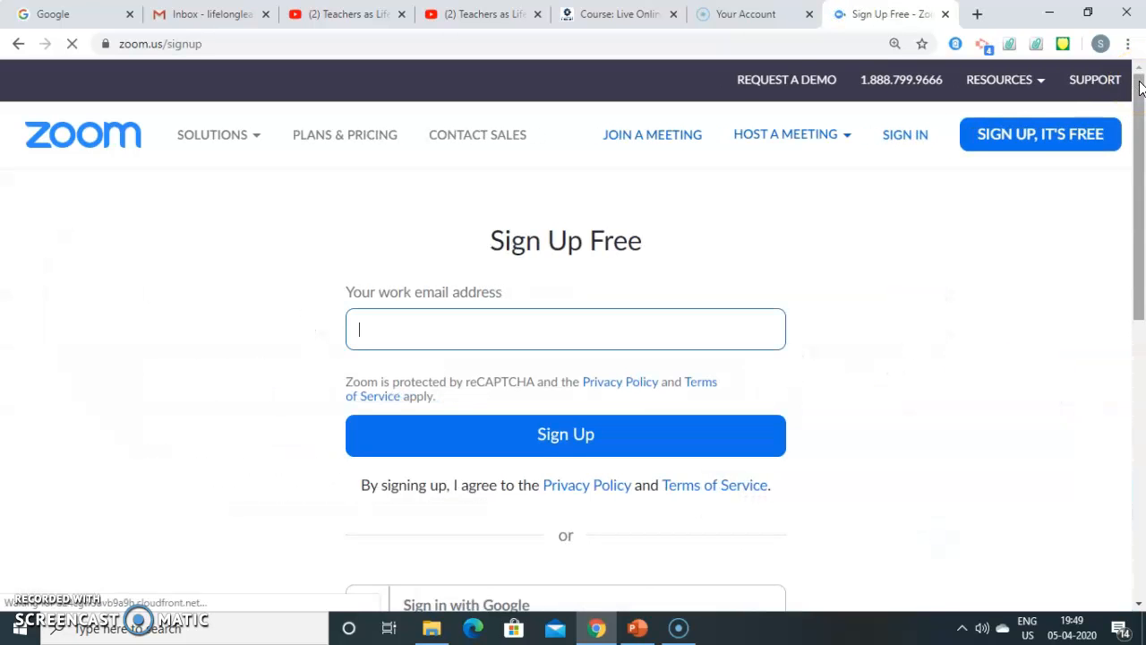
drag(1141, 87, 1139, 199)
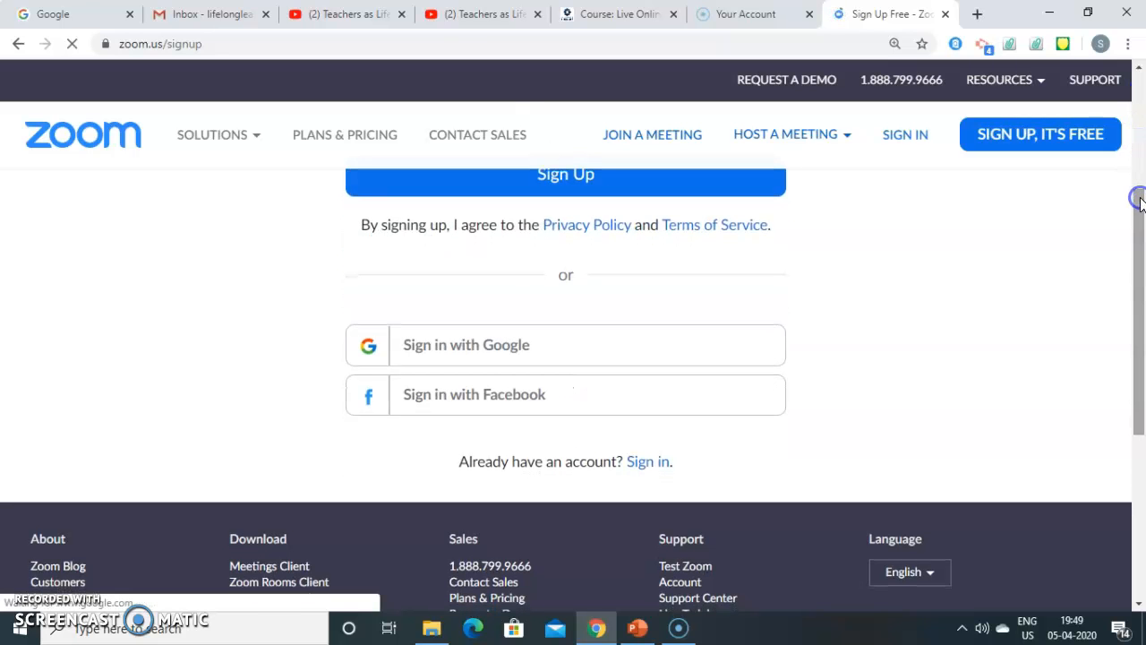
click(472, 355)
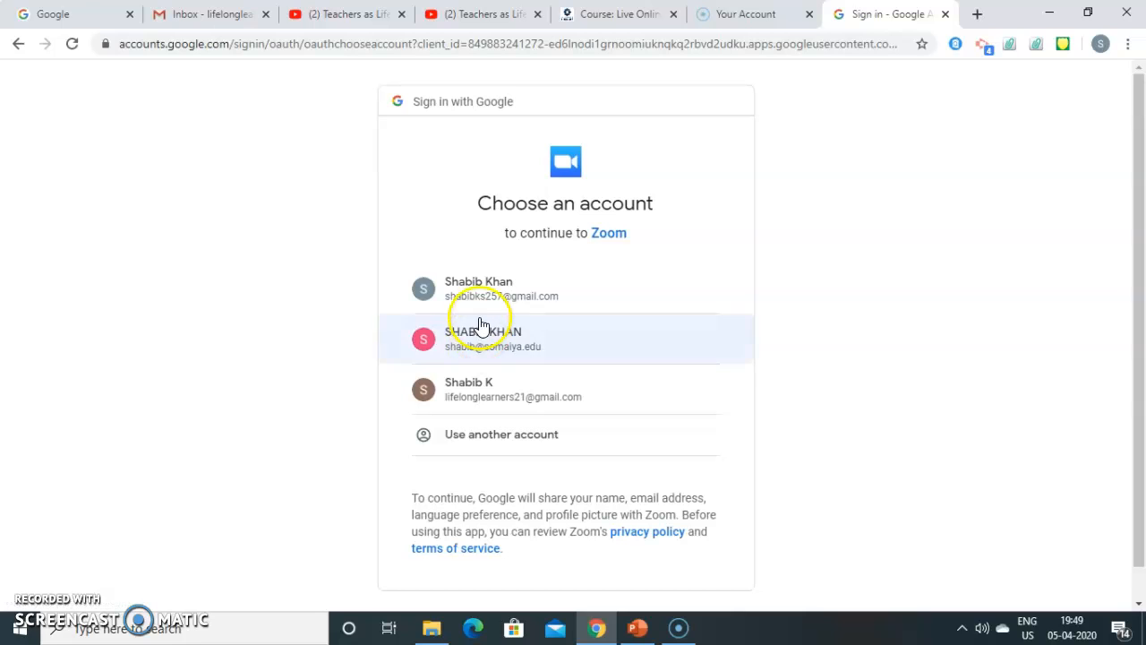
click(479, 290)
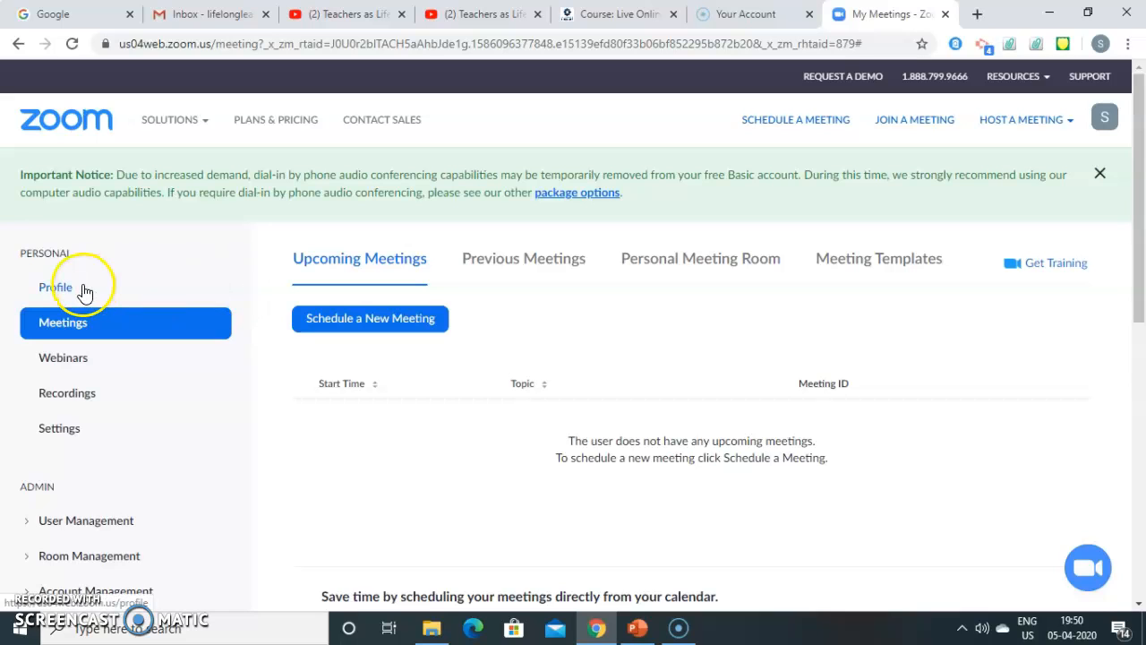
View the account's profile page and return to the meetings page
click(54, 289)
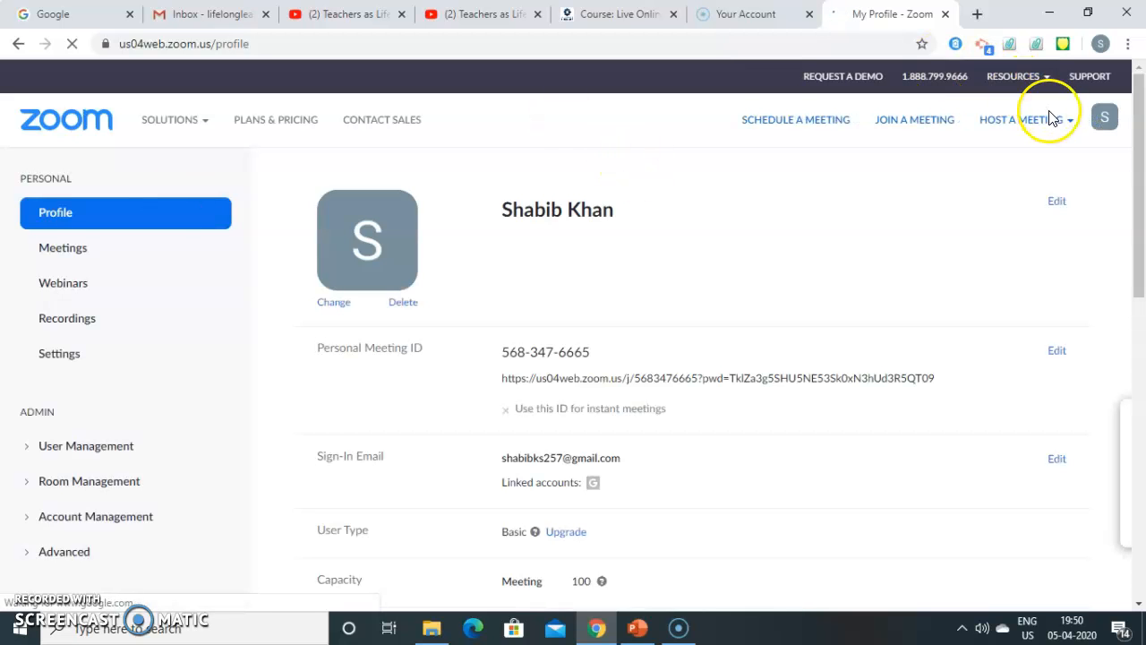
drag(1141, 119, 1143, 60)
click(18, 43)
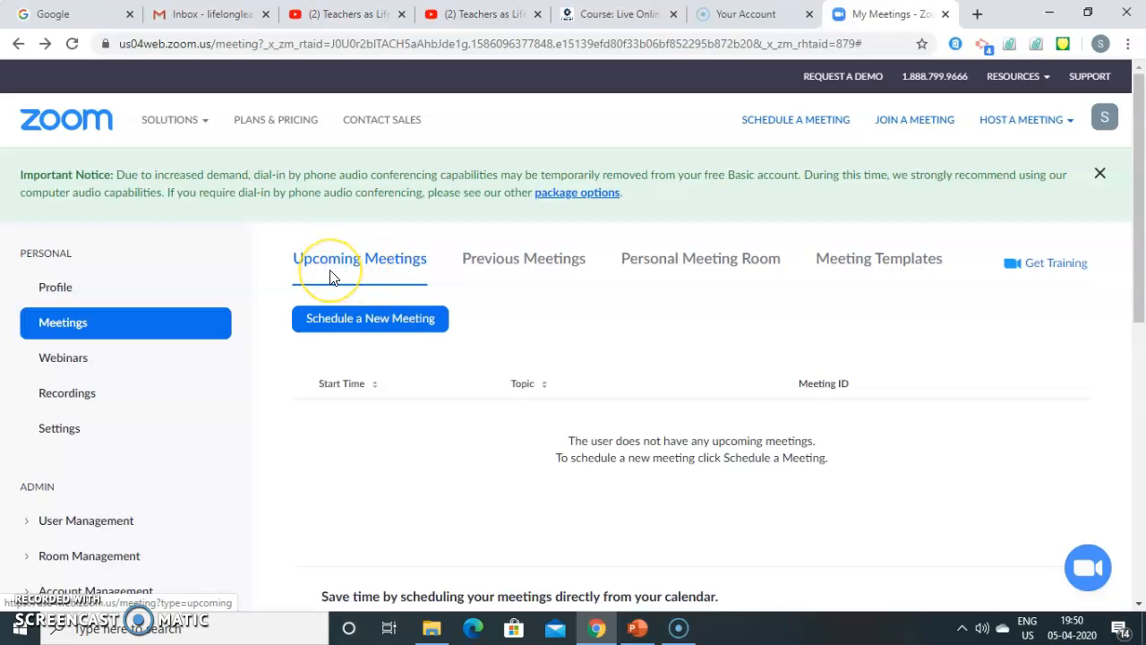
Open the Get Training page, look through the live training webinars on offer, and close the page
key(ctrl+plus)
key(ctrl+plus)
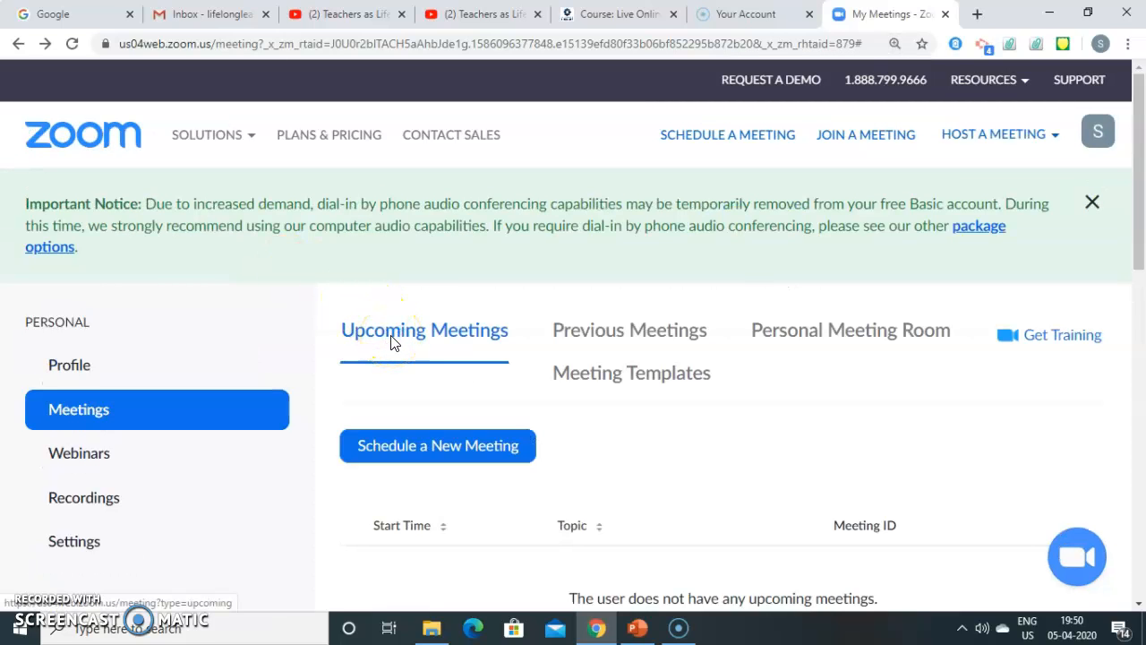
click(563, 350)
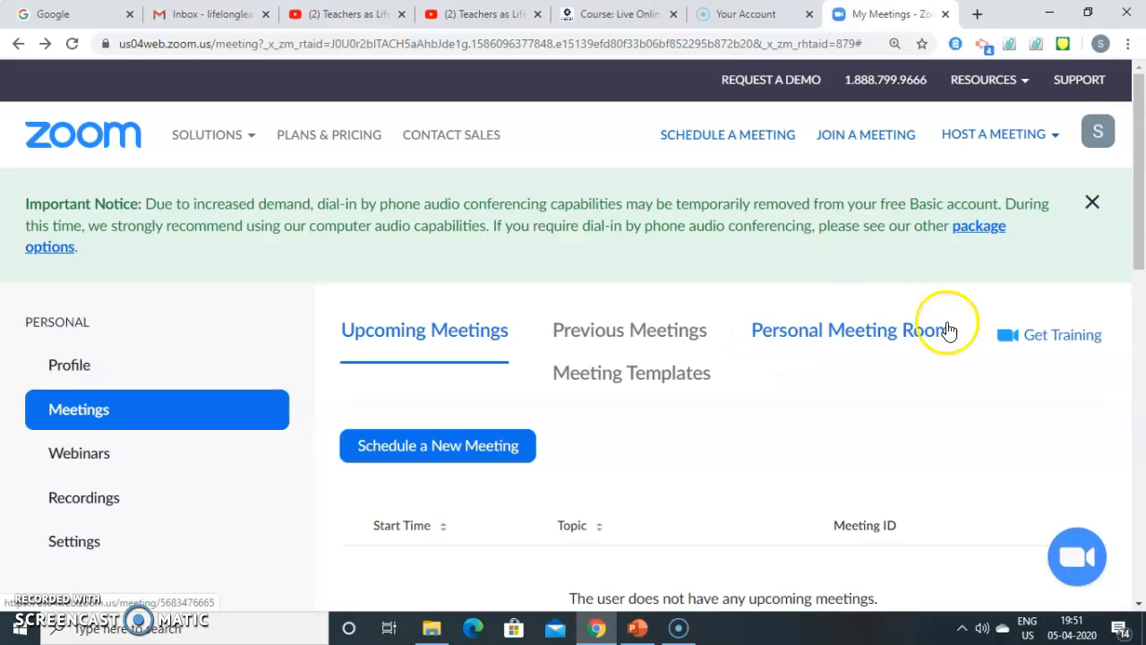
click(1044, 337)
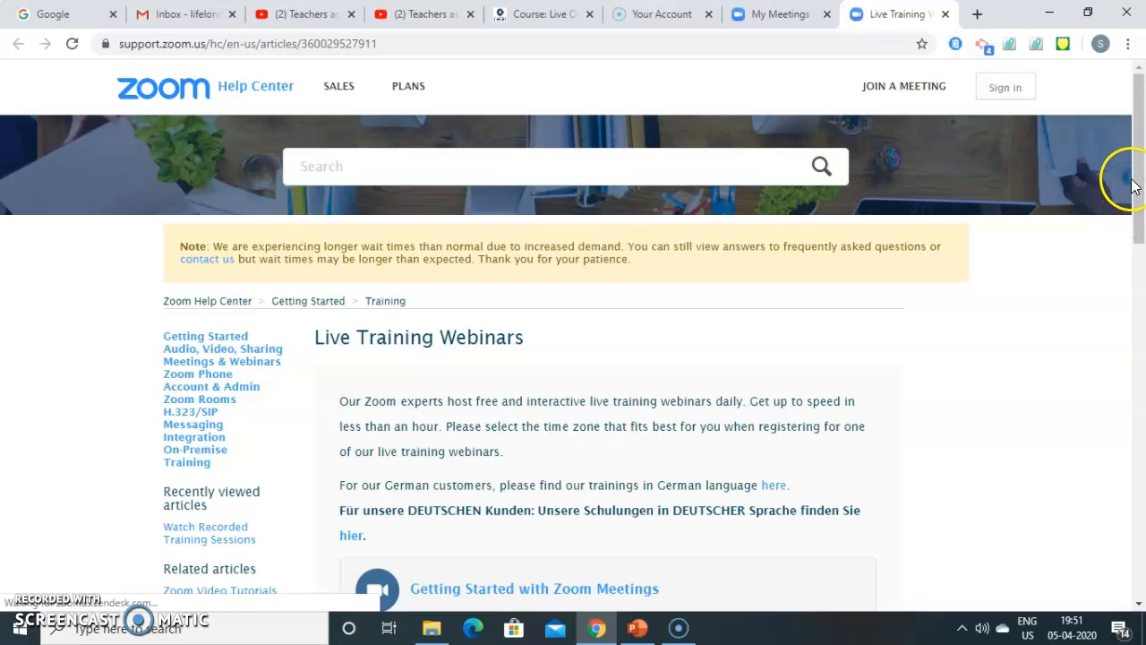
scroll(1137, 188, down, 2)
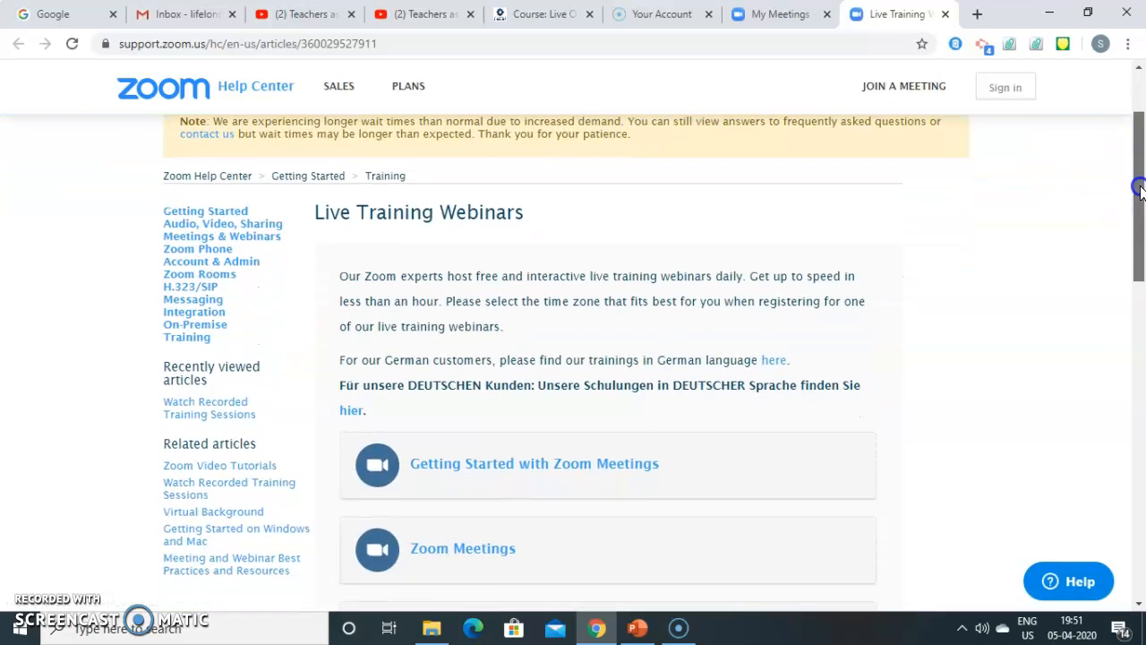
drag(1140, 188, 1141, 430)
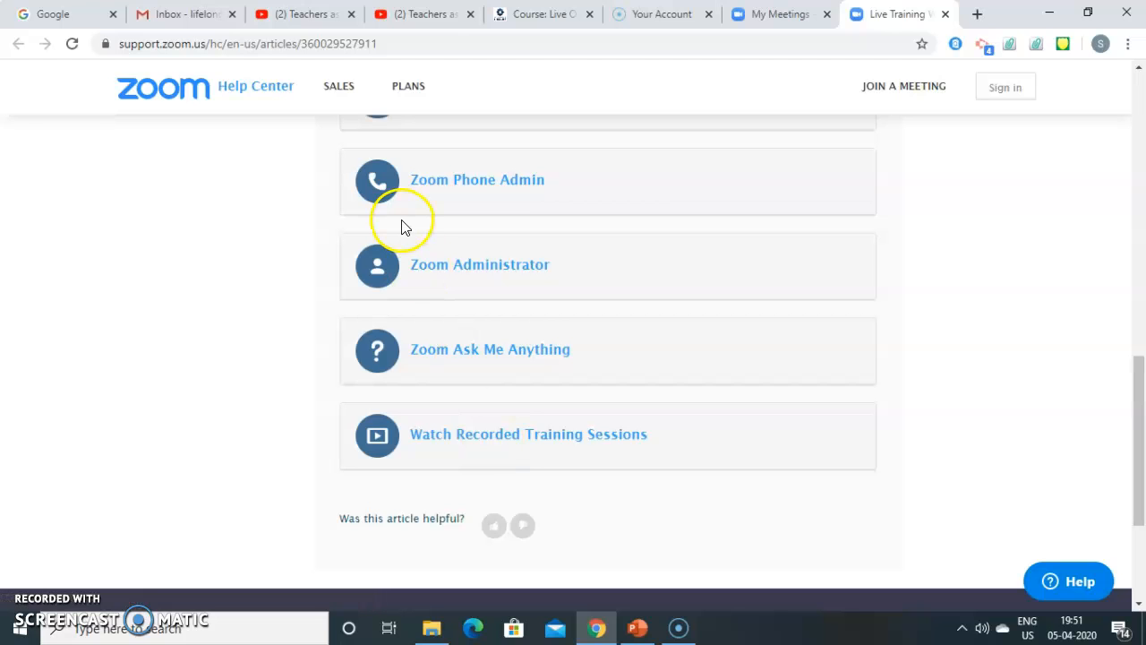
click(945, 14)
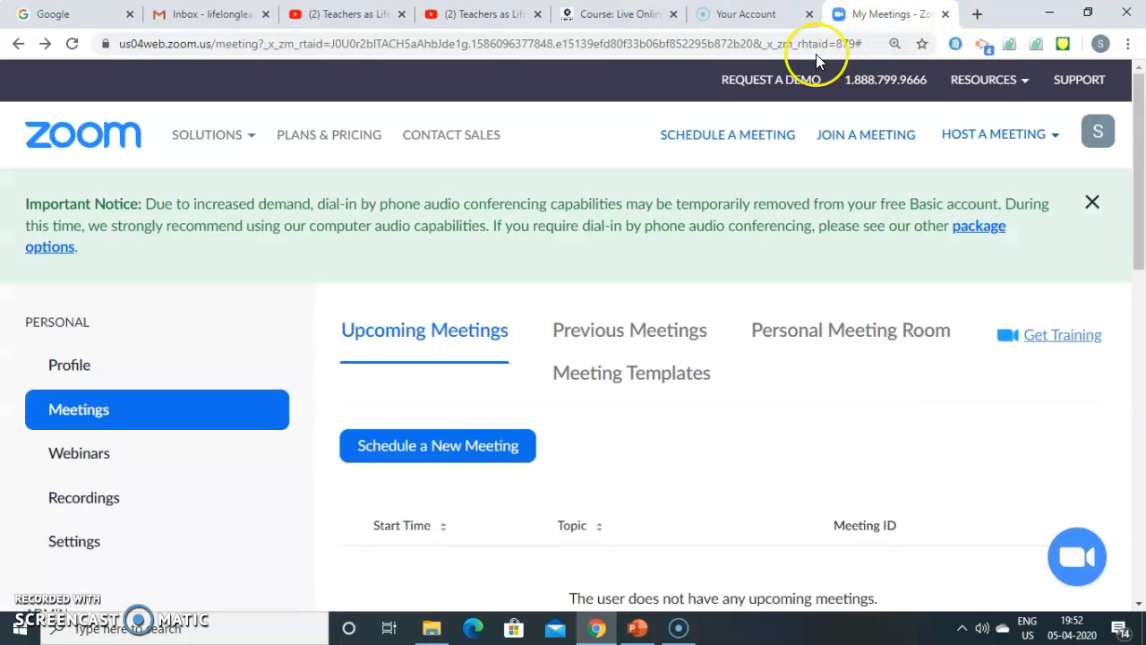
Review the list of previous meetings with their start times, topics and meeting IDs
key(ctrl+minus)
key(ctrl+minus)
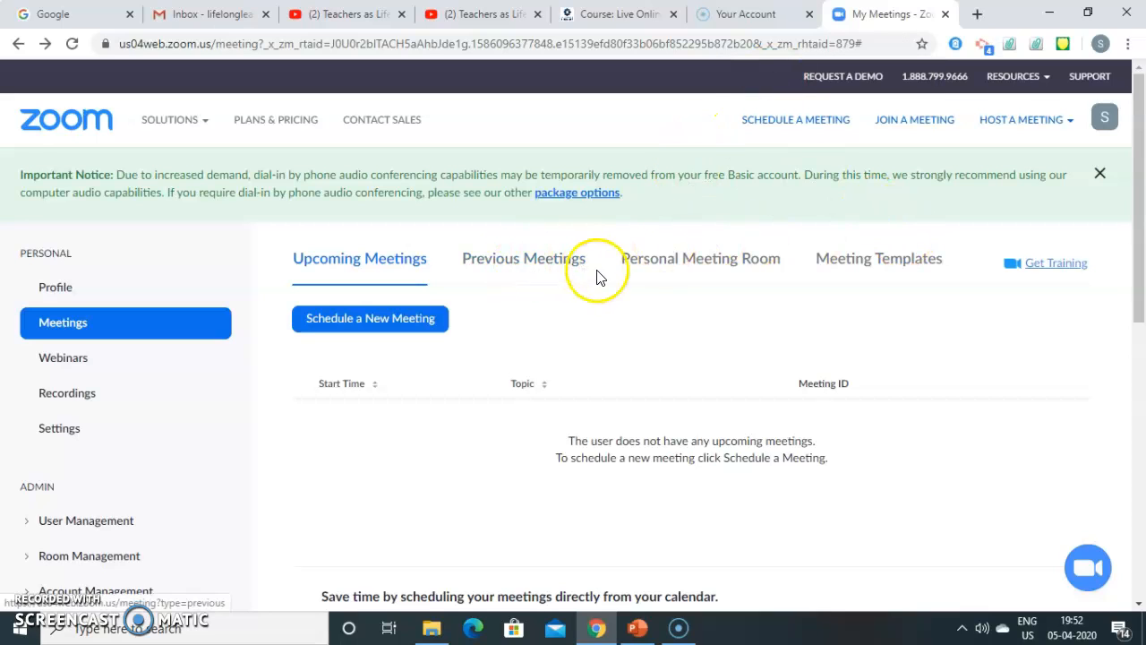
click(535, 266)
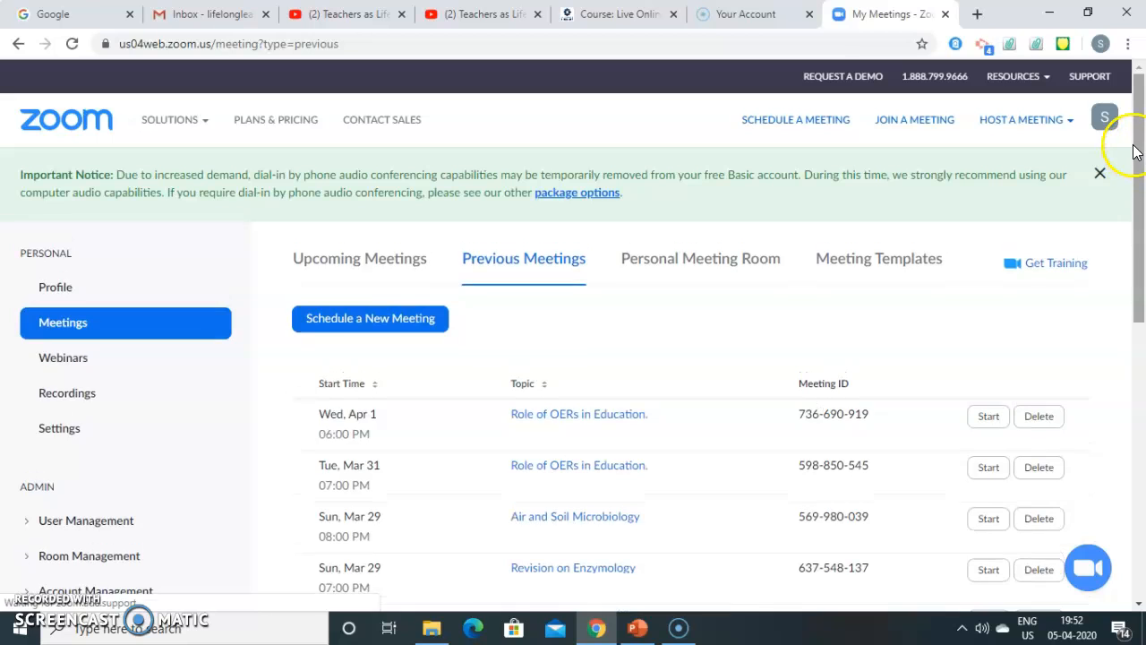
drag(1142, 148, 1142, 210)
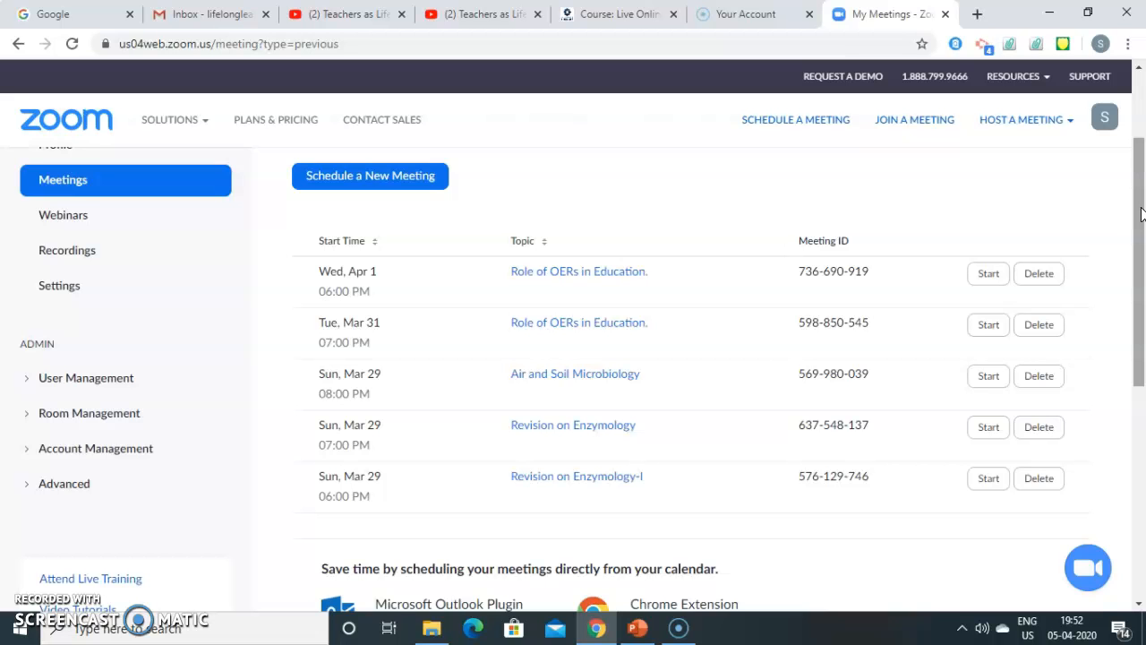
drag(1141, 213, 1141, 182)
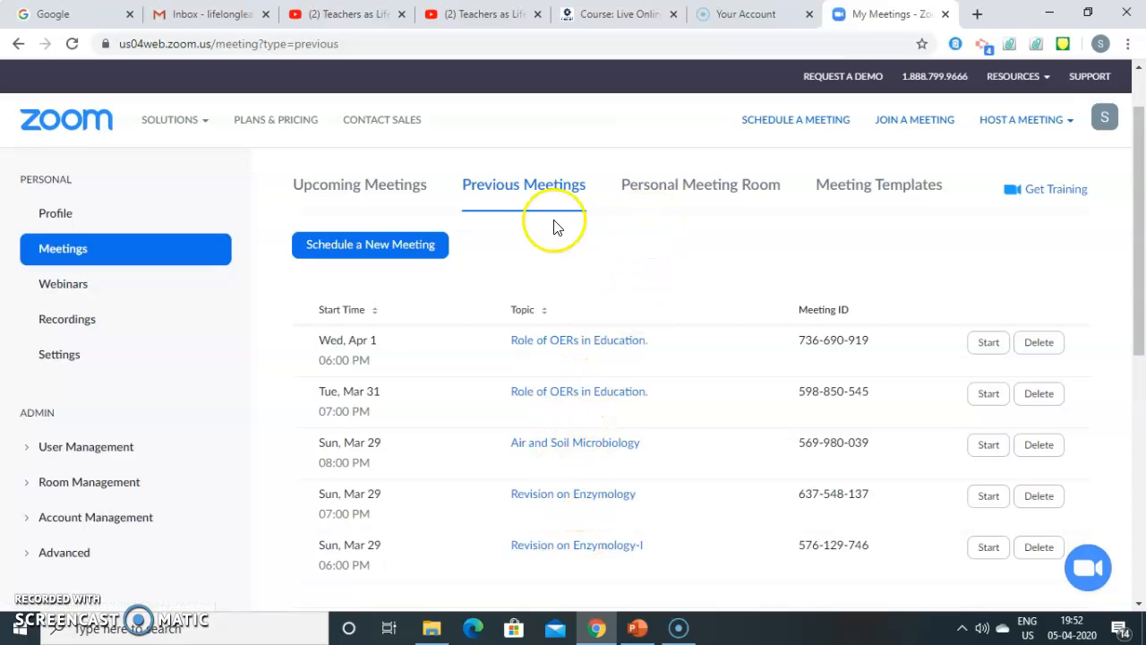
Return to the upcoming meetings and start scheduling a new meeting
click(407, 191)
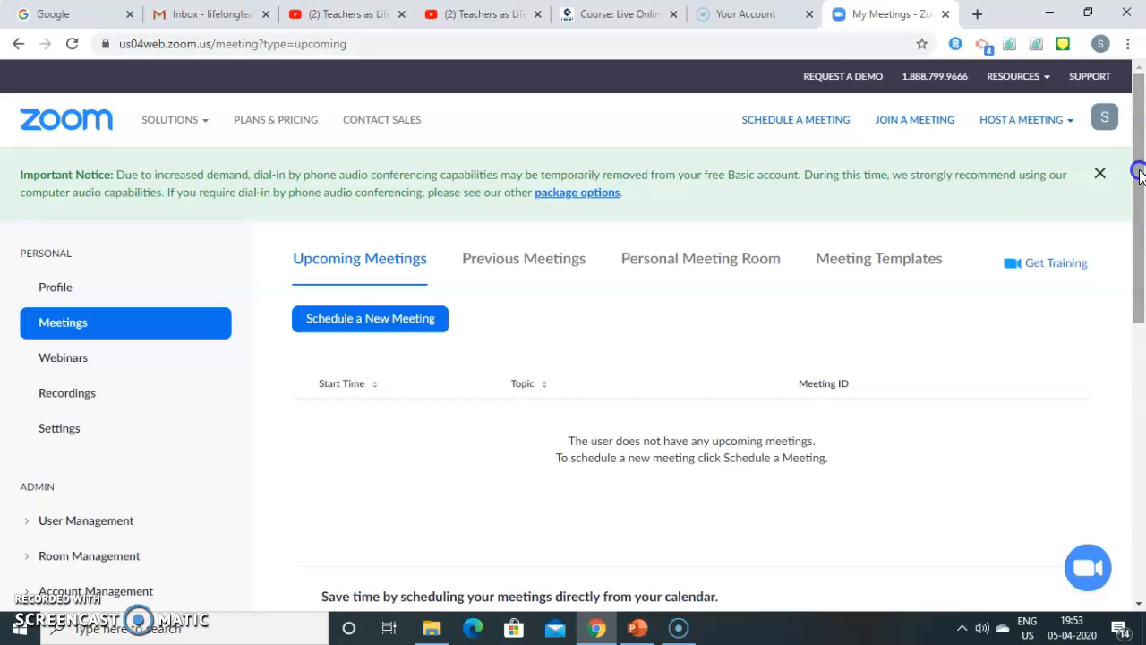
click(366, 326)
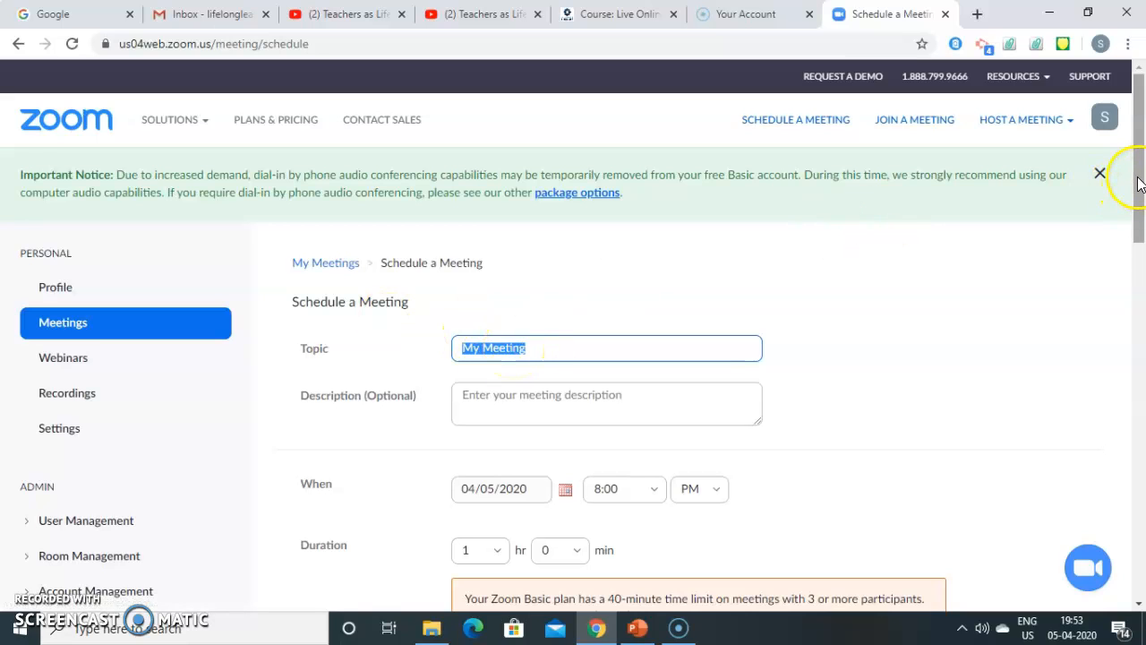
drag(1139, 182, 1136, 209)
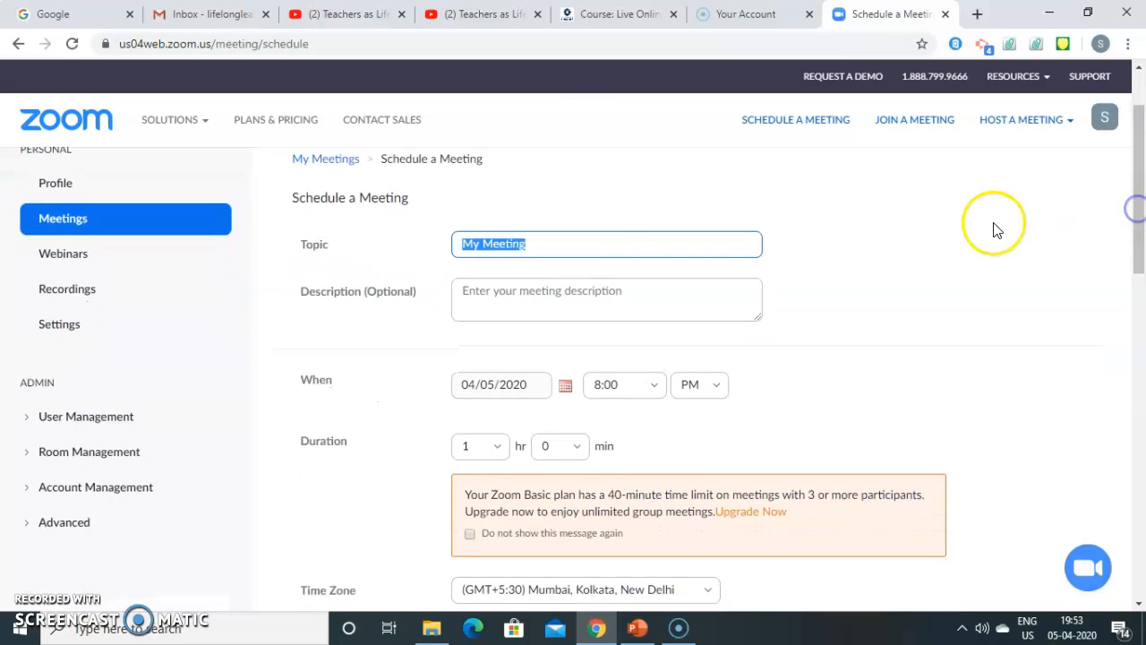
Replace the default meeting topic with "Discussion on ICT based Teaching Learning Resources"
click(550, 249)
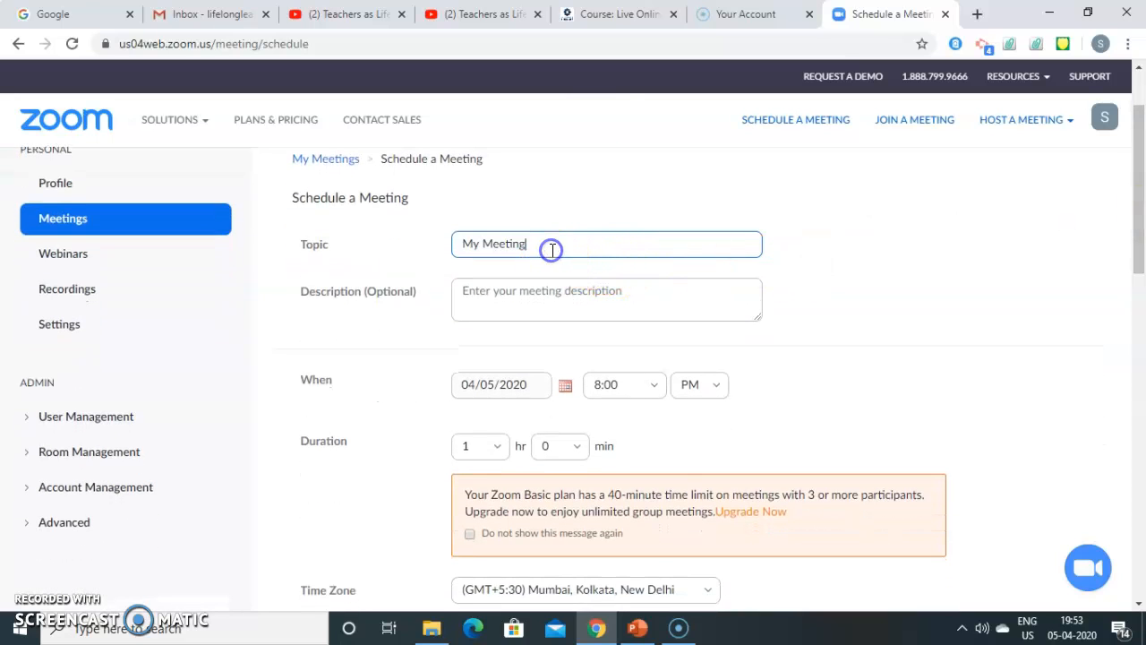
key(BackSpace)
key(BackSpace)
key(BackSpace)
key(BackSpace)
key(BackSpace)
key(BackSpace)
key(BackSpace)
key(BackSpace)
key(BackSpace)
key(BackSpace)
text(Discussion on ICT-based TEach)
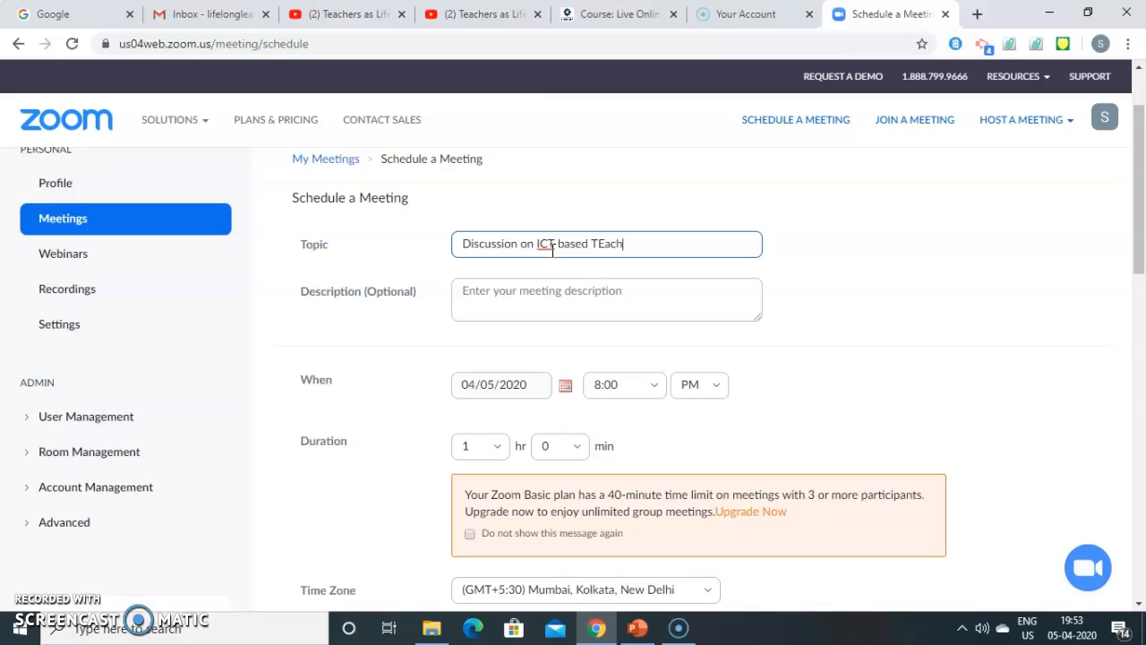
text(ing LEarning Resources)
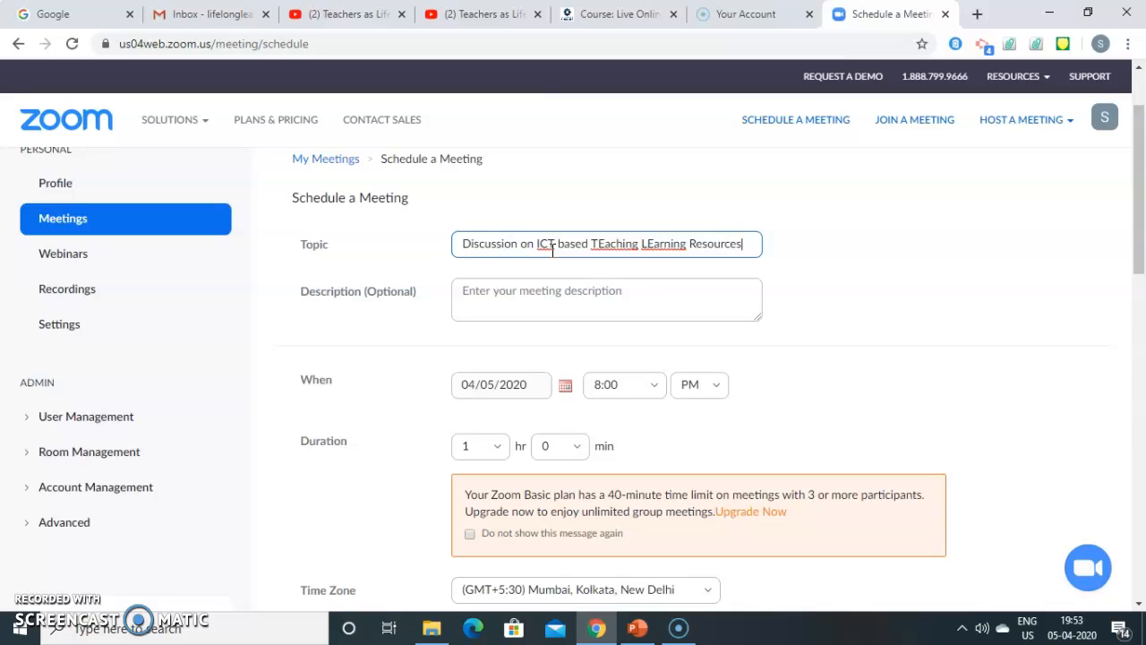
key(Left)
key(Left)
key(Left)
key(Left)
key(Left)
key(Left)
key(Left)
key(Left)
key(Left)
key(Left)
key(Left)
key(Left)
key(Left)
key(Left)
key(Left)
key(Left)
key(Left)
key(BackSpace)
text(e)
key(Left)
key(Left)
key(Left)
key(Left)
key(Left)
key(Left)
key(BackSpace)
text(e)
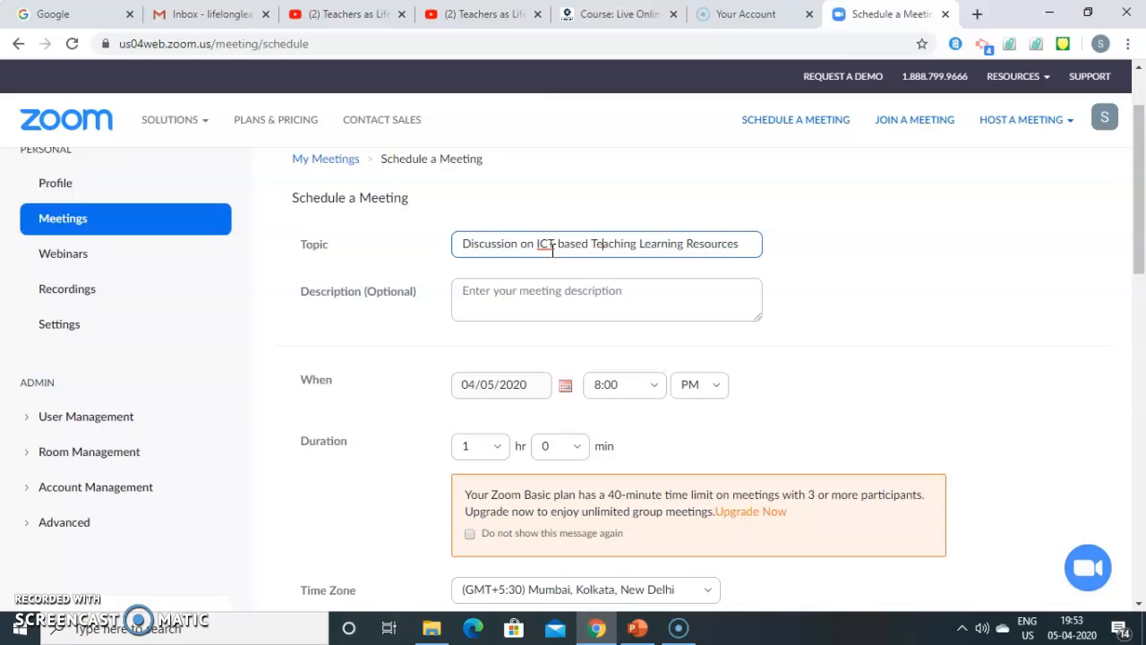
Enter the meeting description "This will be an online live Video Meeting to discuss the ICT based Teaching-Learning Pedagogies."
click(550, 286)
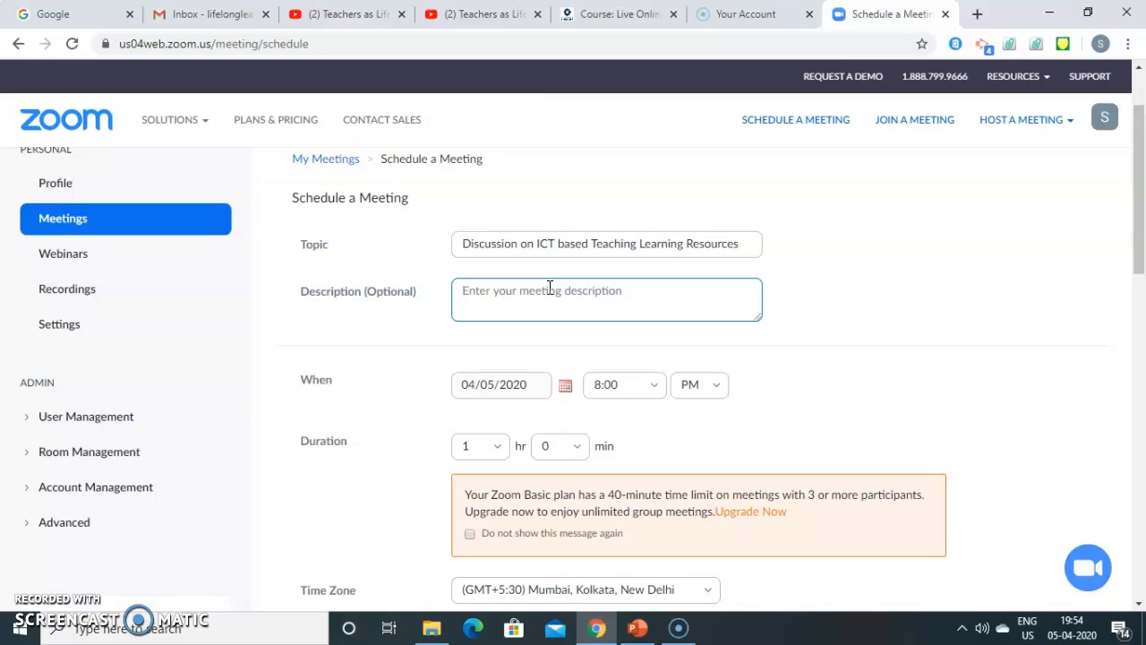
click(528, 294)
text(This will be an online live Video Meeting Session)
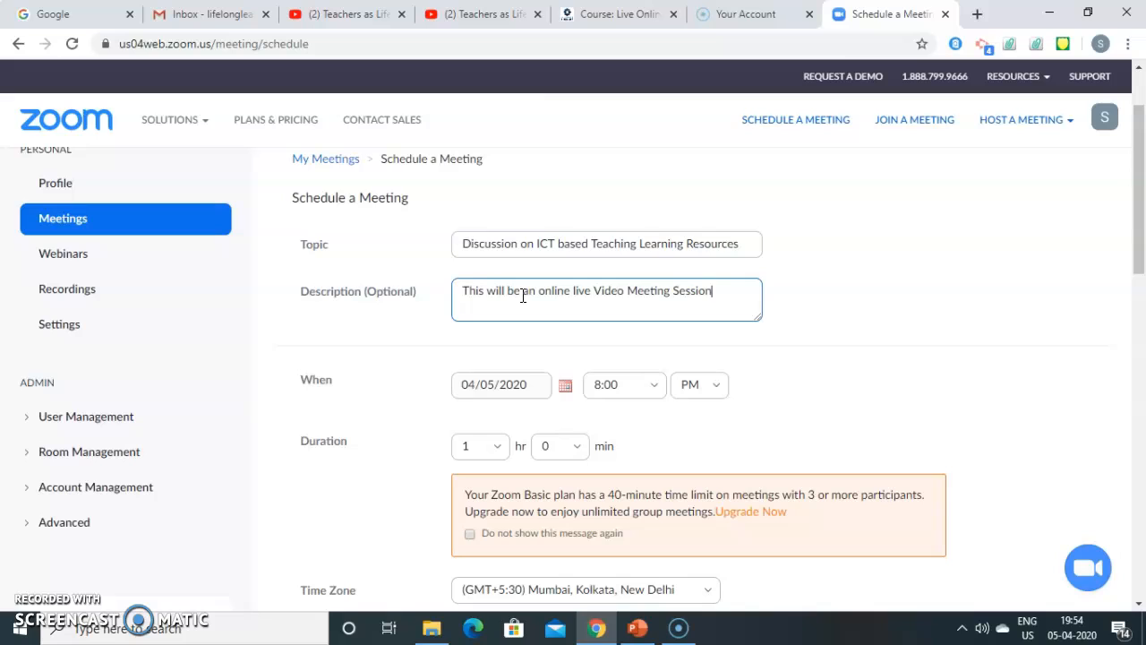
key(BackSpace)
key(BackSpace)
key(BackSpace)
key(BackSpace)
key(BackSpace)
key(BackSpace)
key(BackSpace)
text(Meeting)
key(BackSpace)
key(BackSpace)
key(BackSpace)
key(BackSpace)
key(BackSpace)
key(BackSpace)
key(BackSpace)
key(BackSpace)
text(to discuss the ICT based )
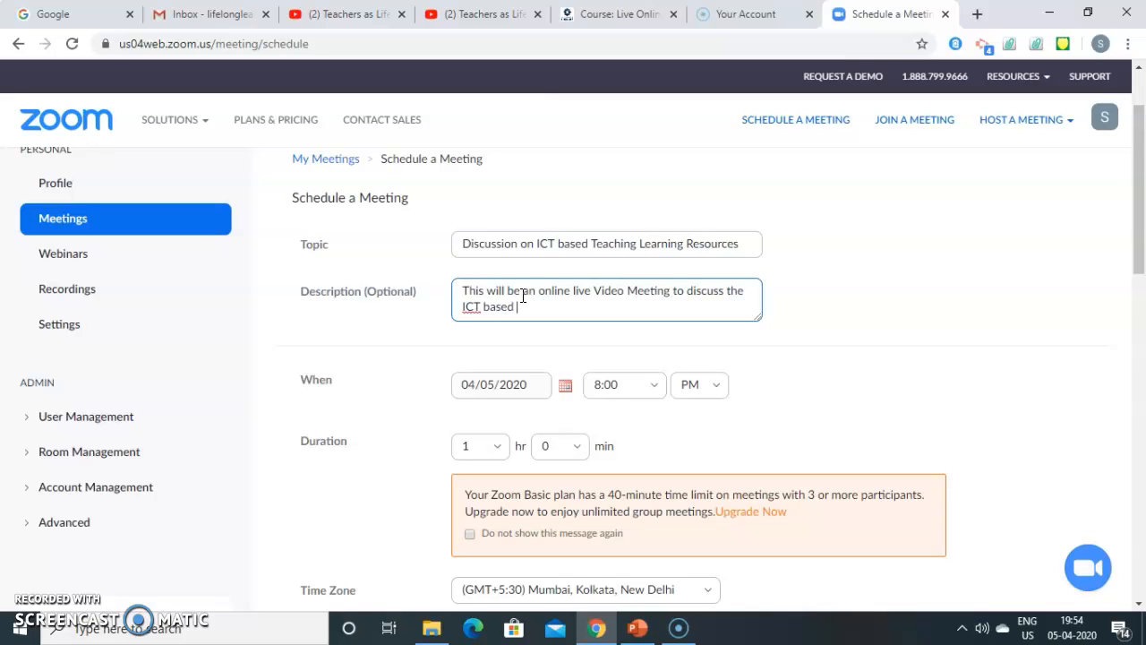
text(Teaching-Learning PEdago)
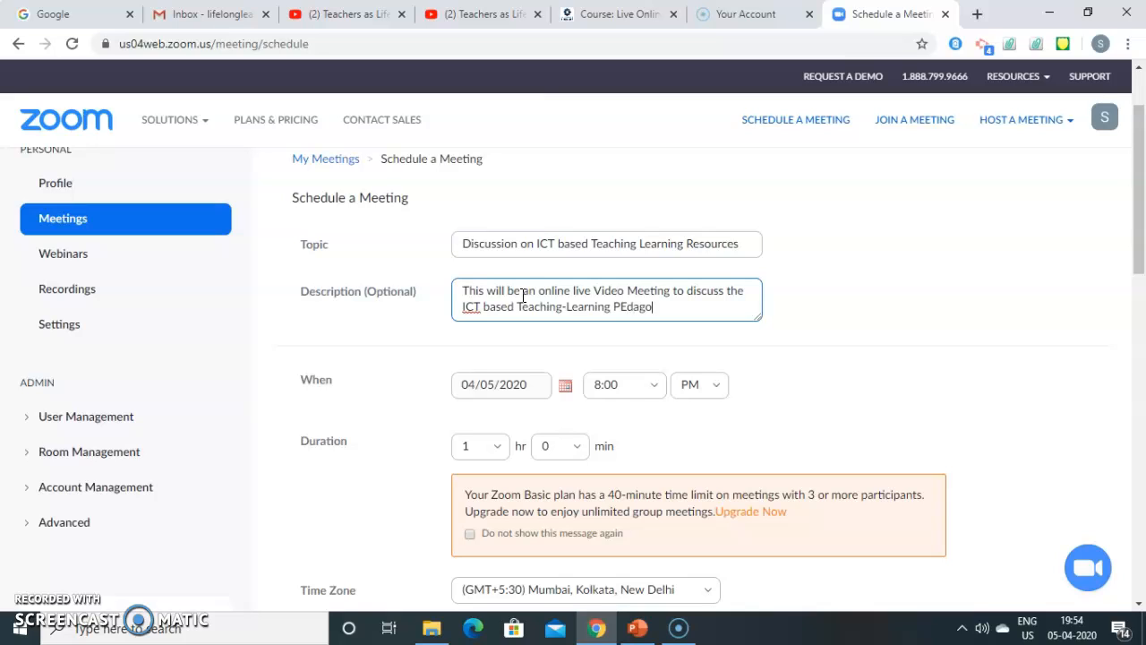
text(gies)
key(Left)
key(Left)
key(Left)
key(Left)
key(Left)
key(Left)
key(Left)
key(Left)
key(Left)
key(Delete)
text(e)
key(End)
text(.)
Set the meeting date to 04/06/2020 and the start time to 5:00
click(477, 387)
click(540, 392)
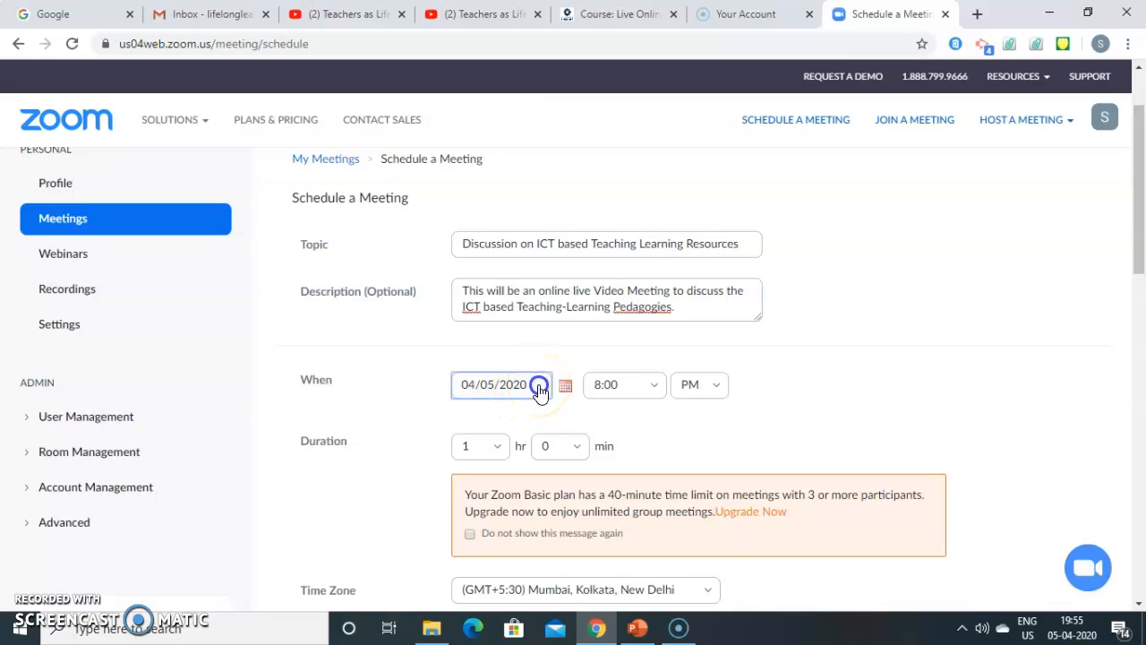
click(555, 391)
click(566, 389)
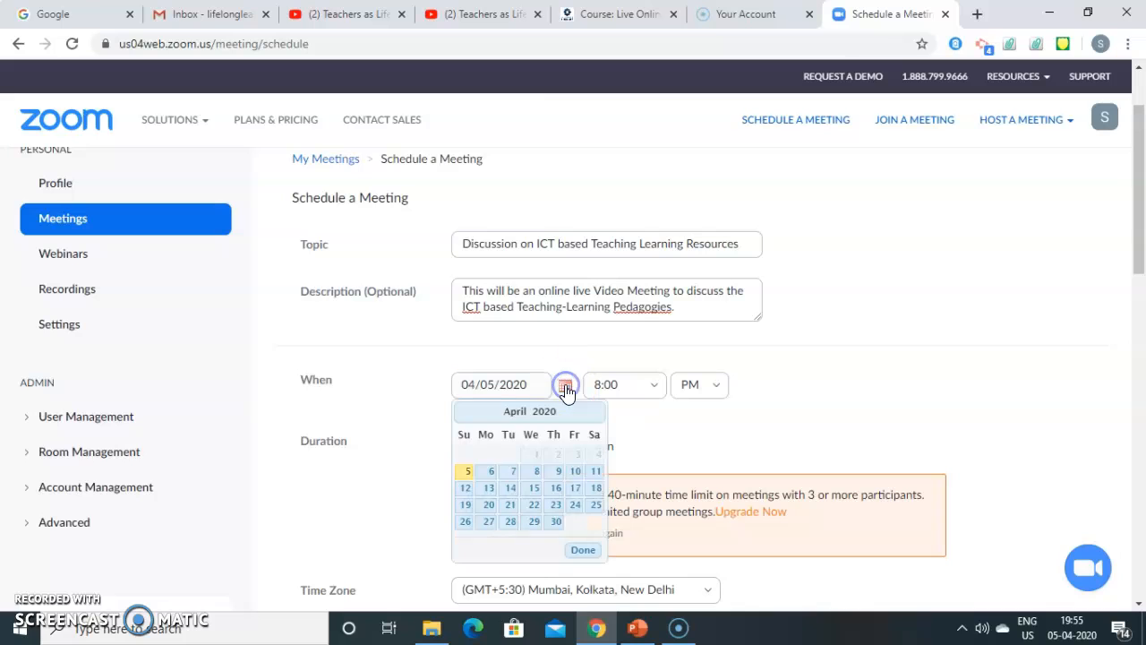
click(488, 474)
click(655, 392)
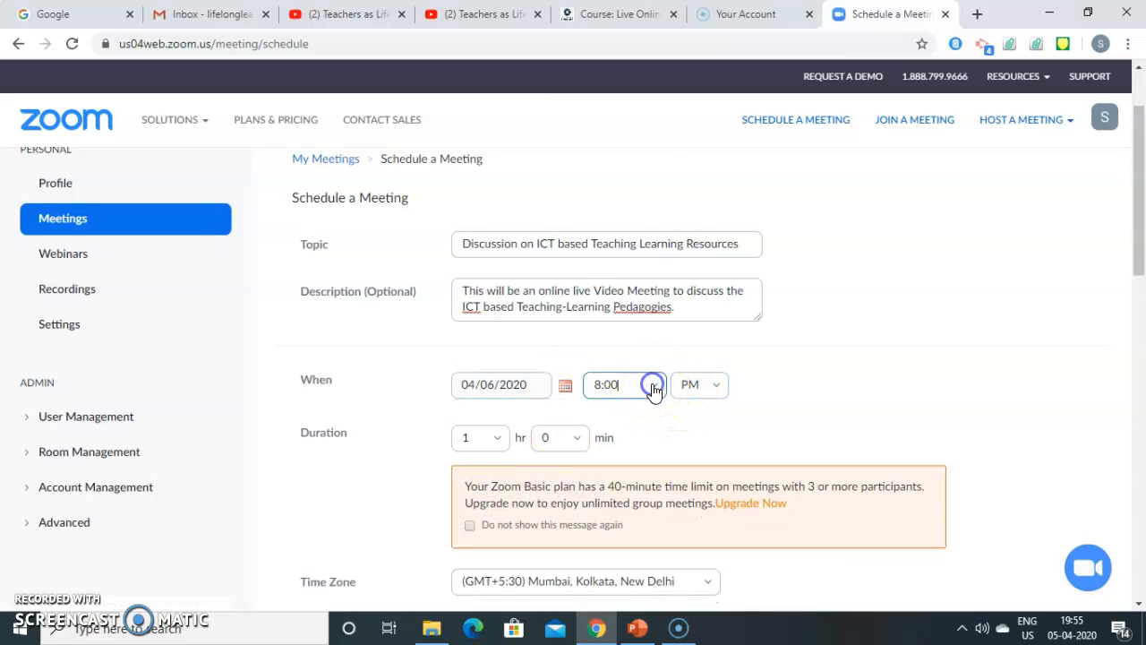
drag(665, 190, 665, 231)
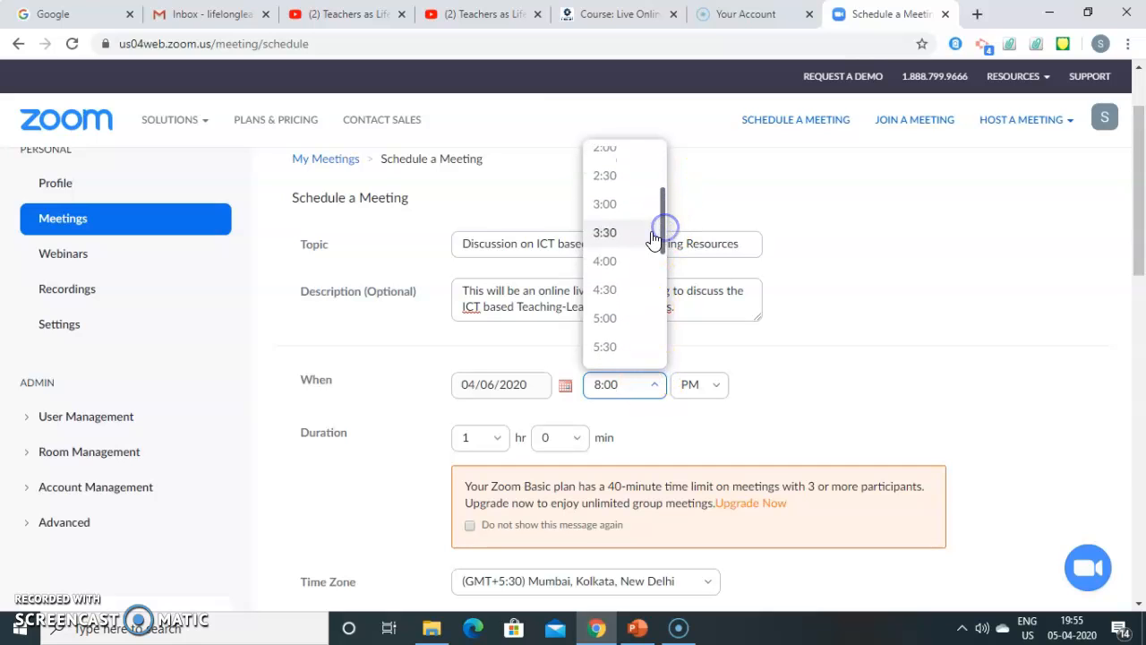
click(614, 320)
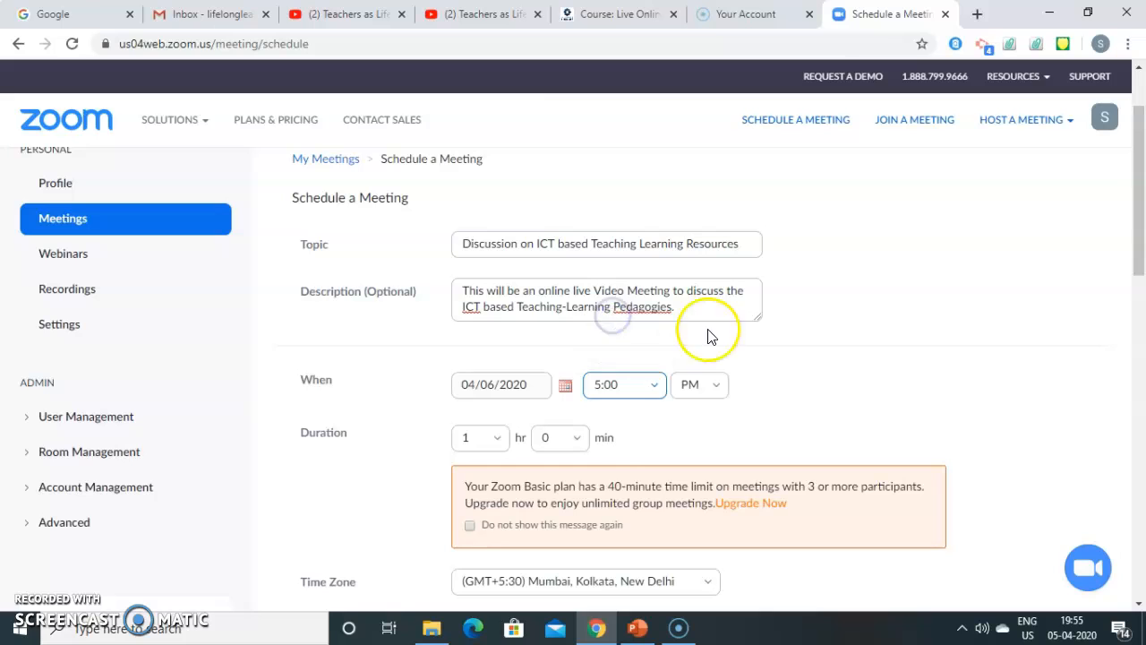
Set the meeting duration to 0 hours and 30 minutes
click(499, 443)
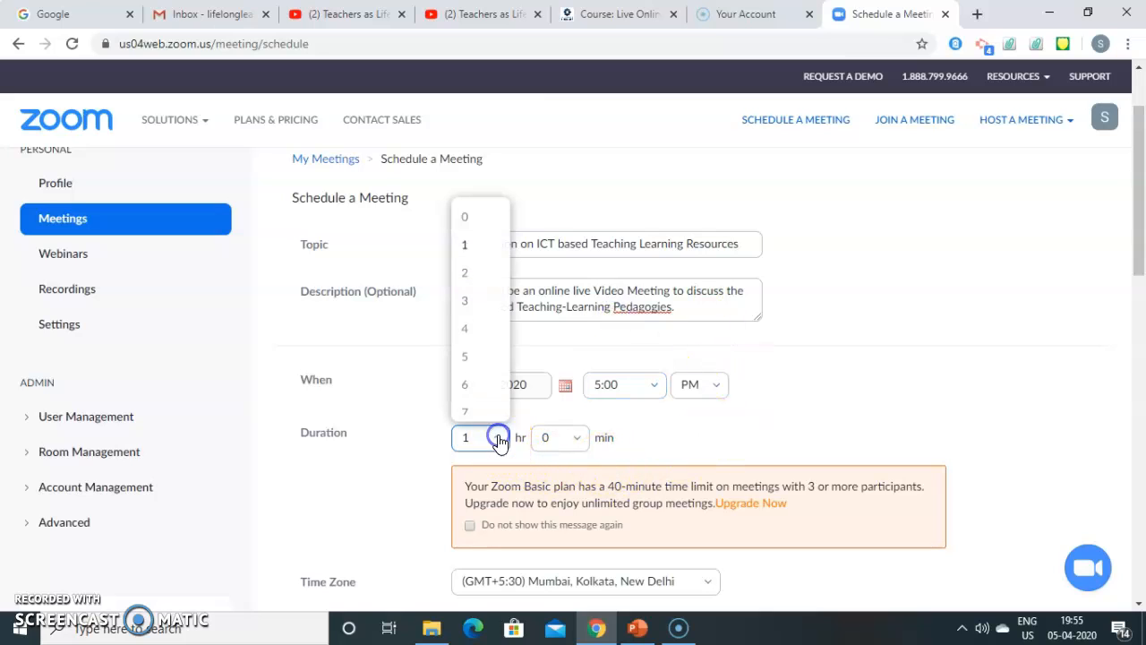
click(466, 215)
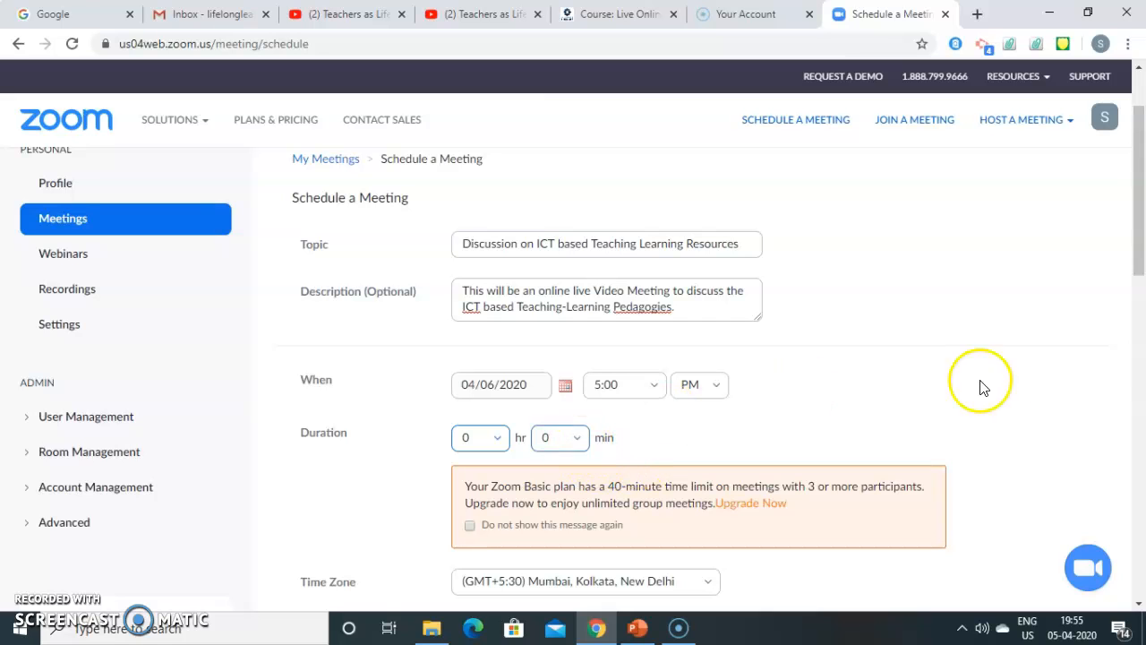
drag(1135, 228, 1133, 263)
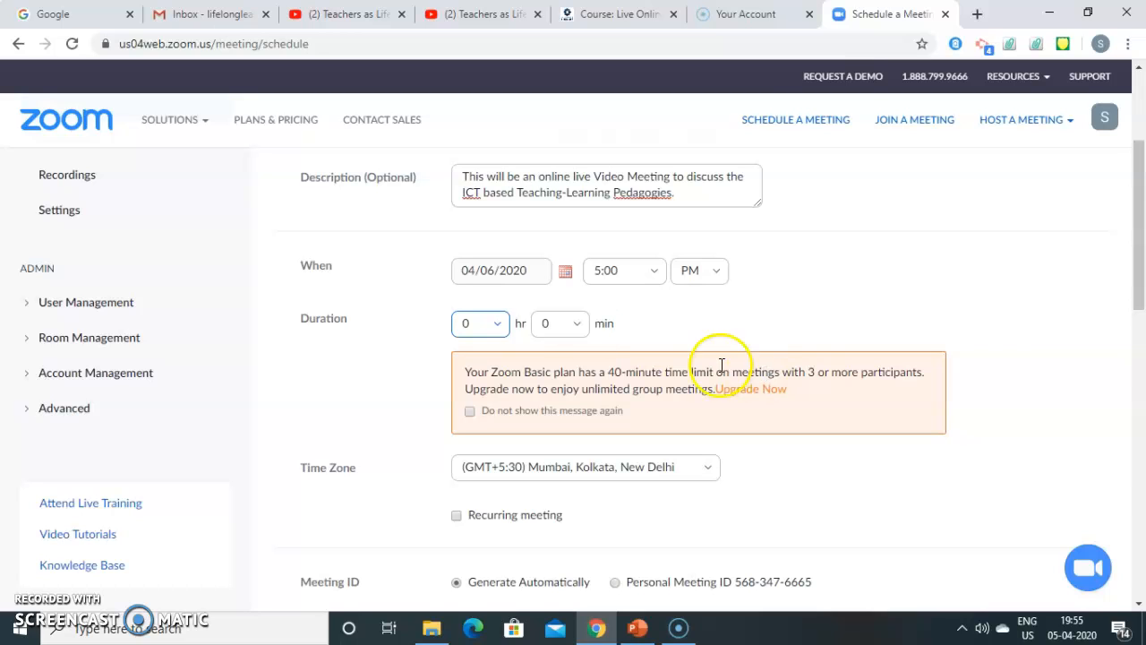
click(578, 328)
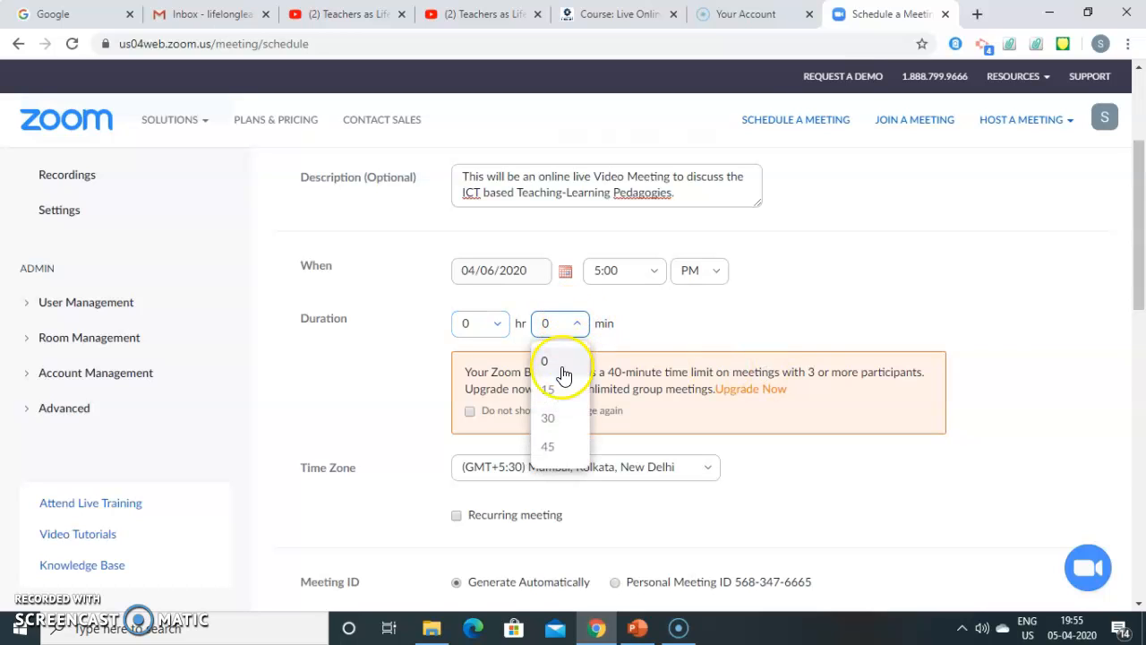
click(550, 419)
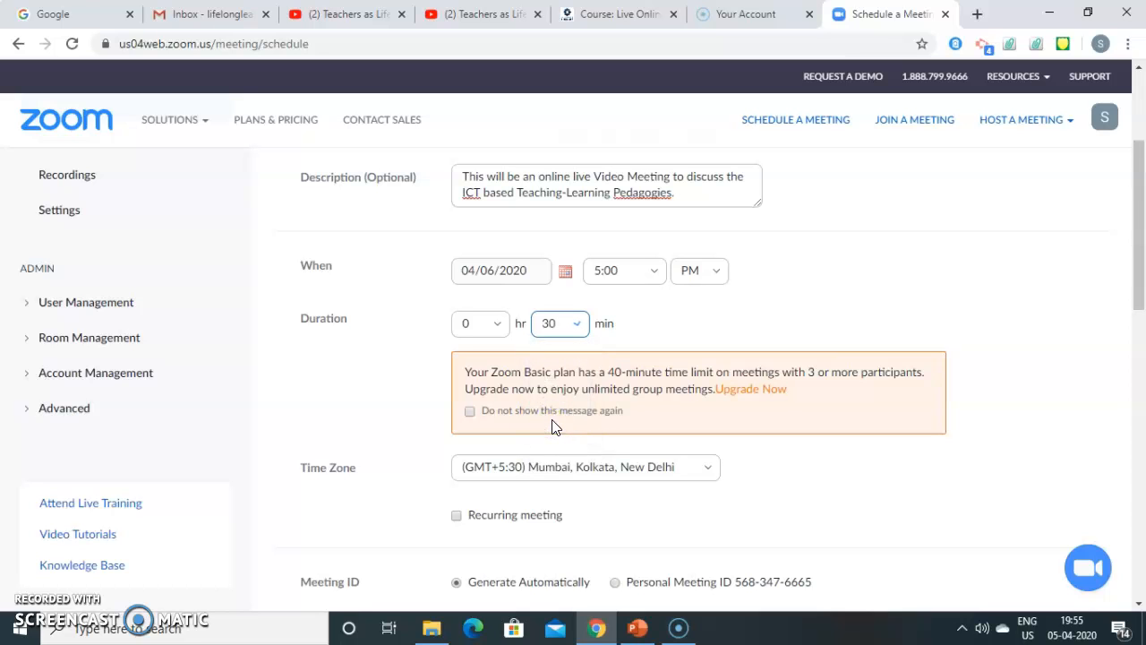
Look through the time zone choices for the meeting and keep (GMT+5:30) Mumbai, Kolkata, New Delhi
drag(1140, 276, 1140, 318)
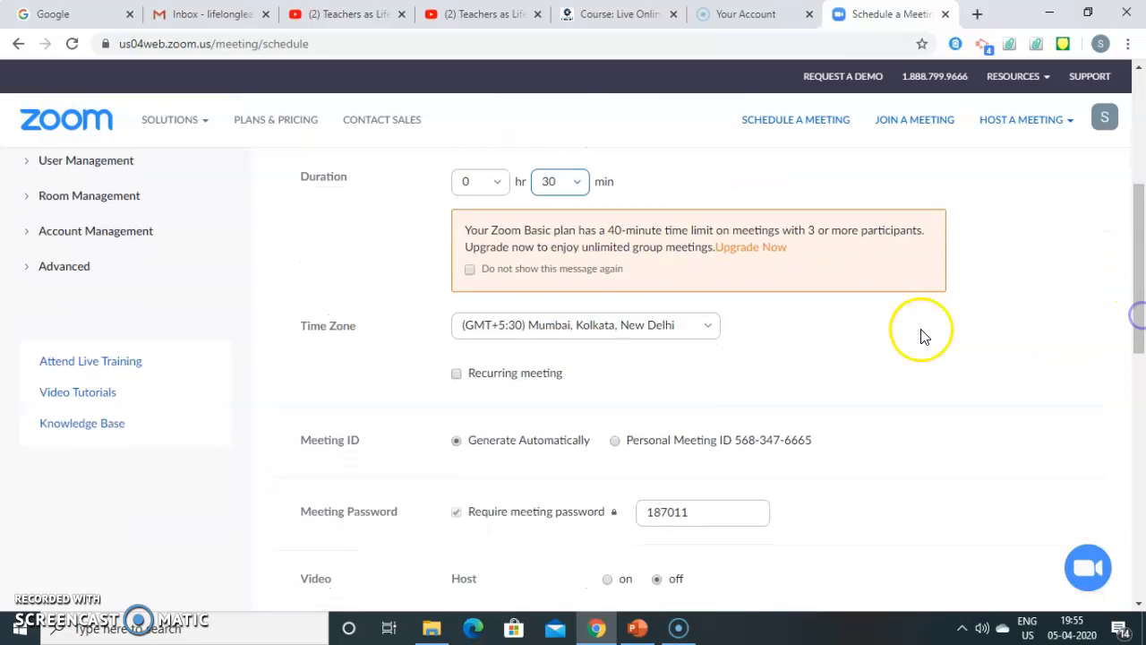
click(710, 332)
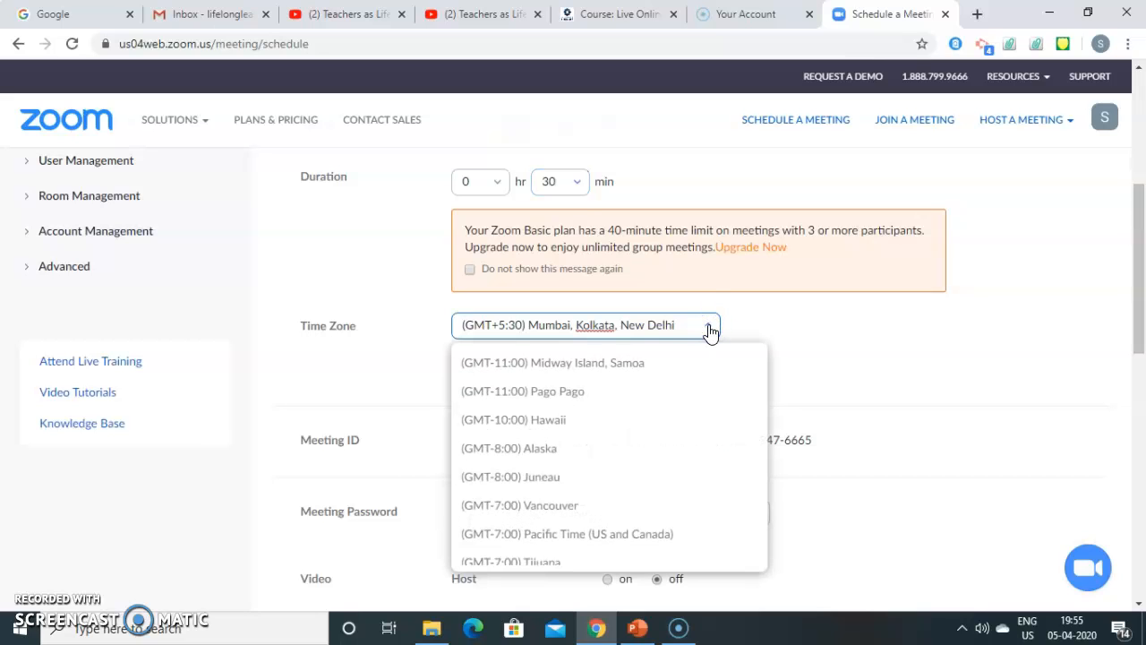
click(709, 331)
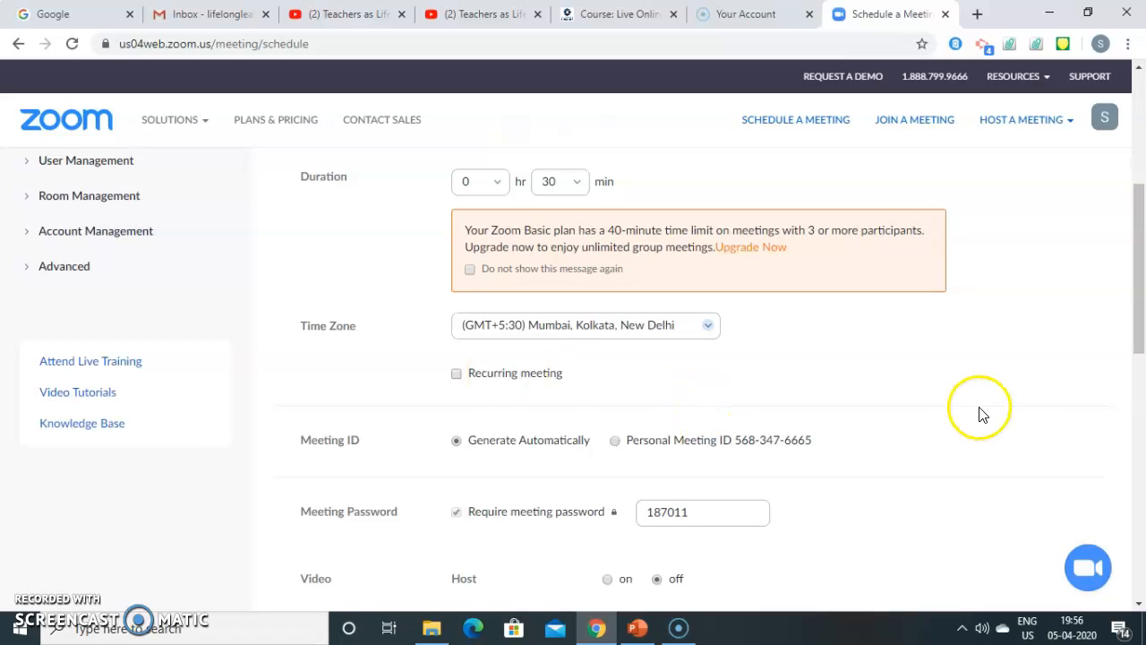
Review the meeting ID, password, video and audio options, keeping the host video off
drag(1144, 283, 1142, 328)
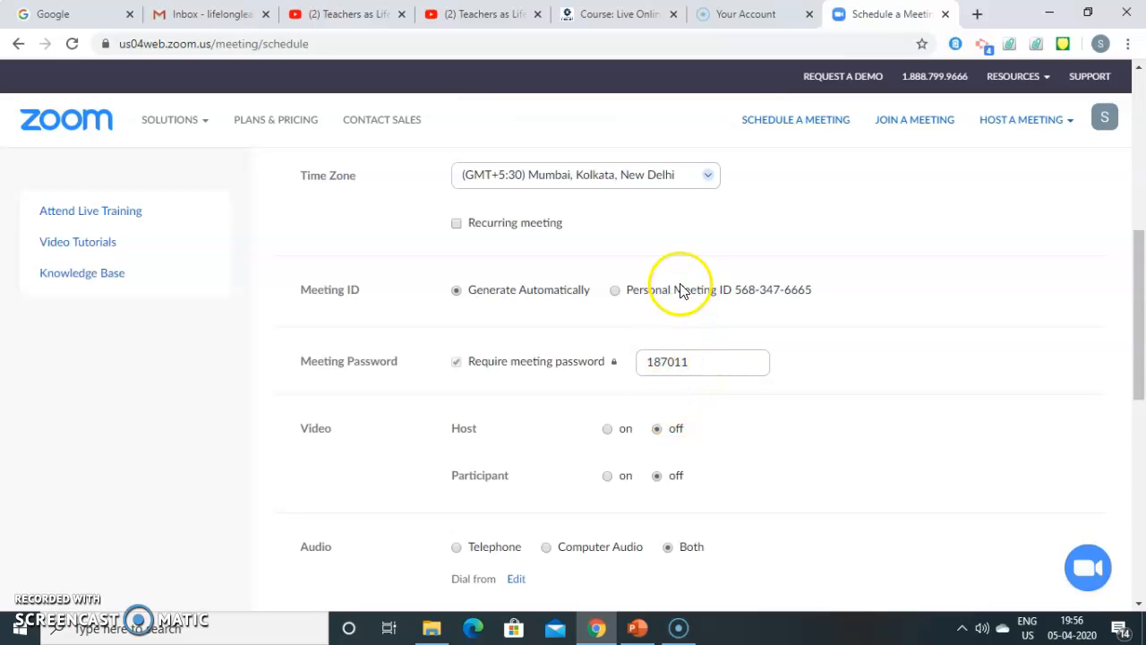
drag(1139, 315, 1140, 372)
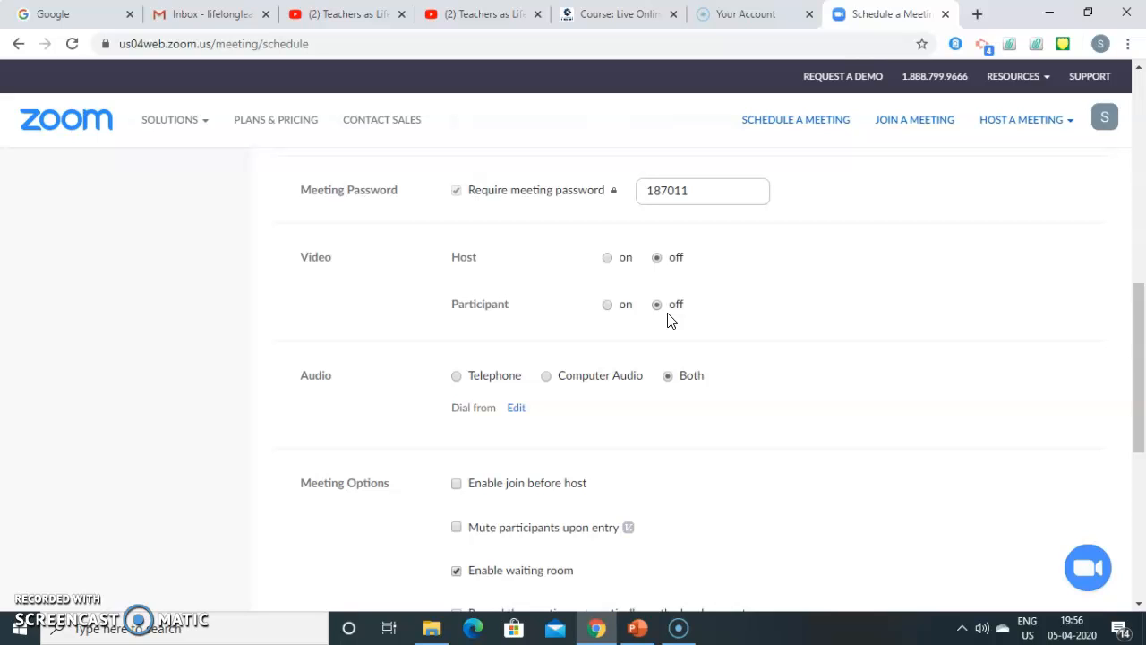
click(662, 260)
click(677, 364)
Enable automatic recording of the meeting on the local computer and save the scheduled meeting
drag(1137, 331, 1139, 391)
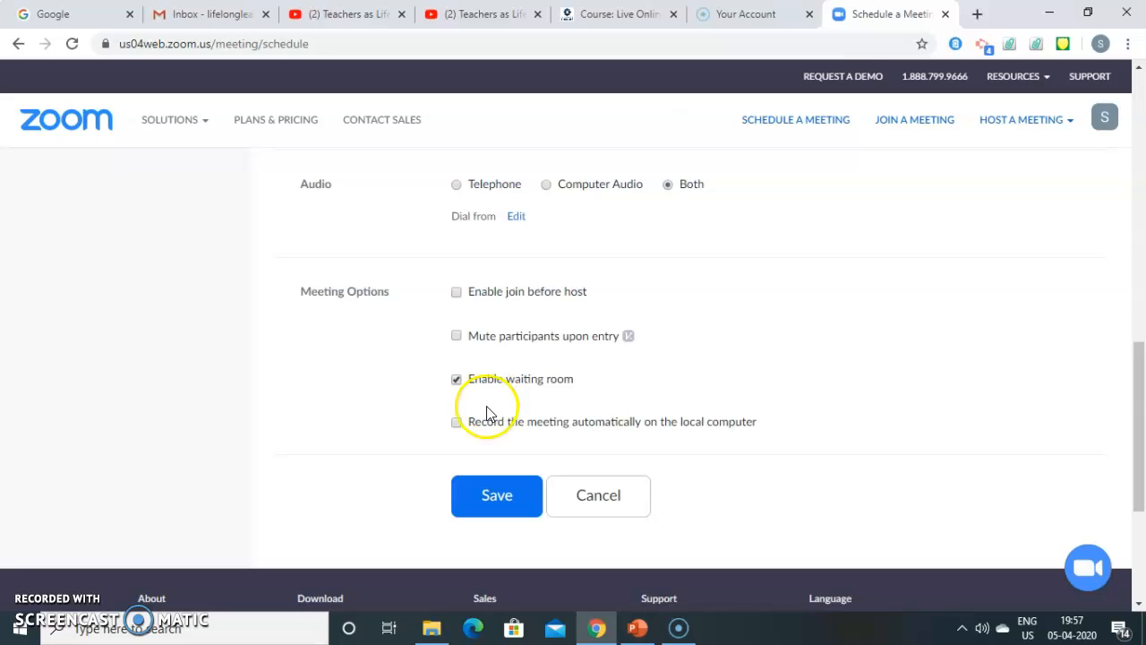
click(456, 422)
click(507, 498)
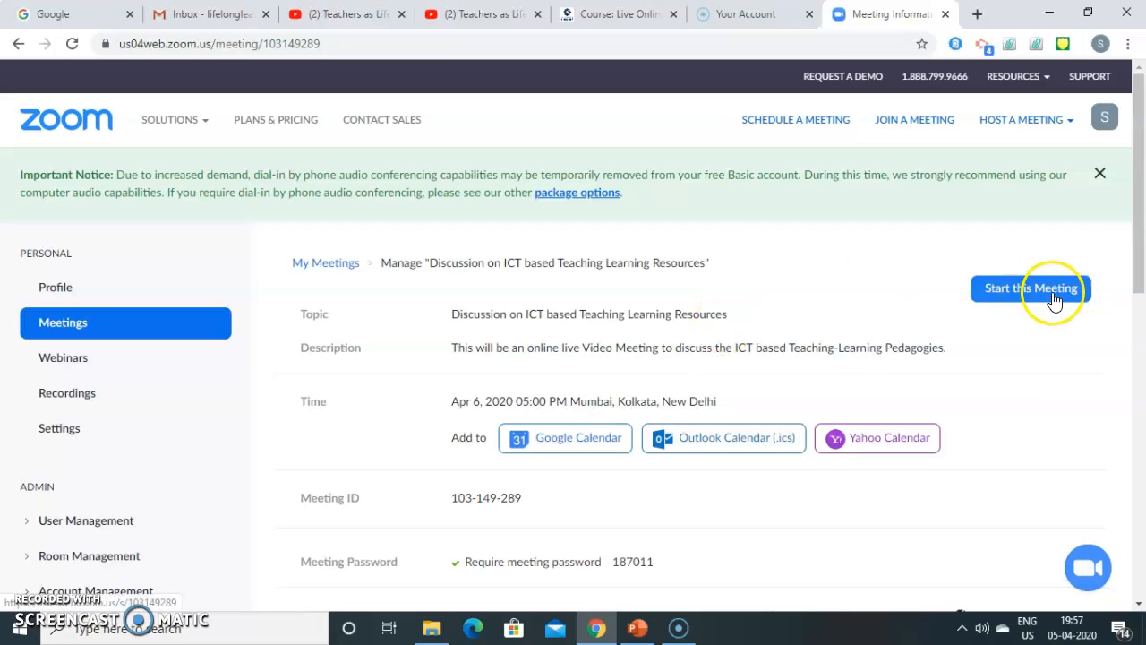
Open the saved meeting's invitation text and copy the whole invitation to the clipboard
mouse_move(1139, 202)
mouse_down()
mouse_move(1139, 259)
mouse_move(1139, 222)
mouse_up()
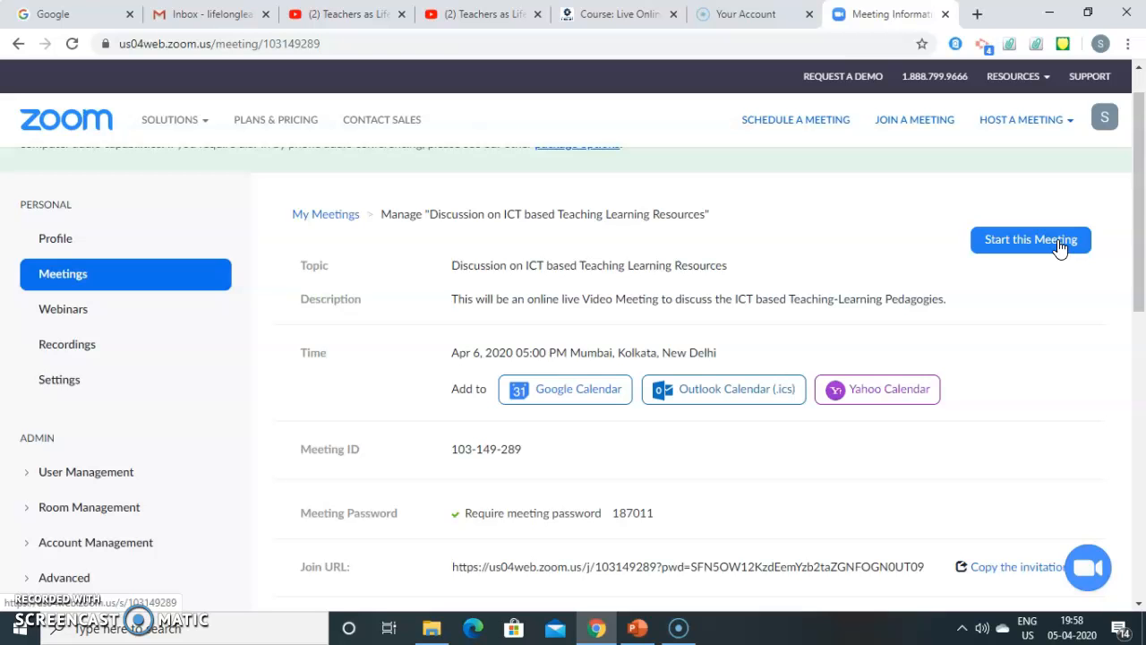
drag(1137, 220, 1139, 258)
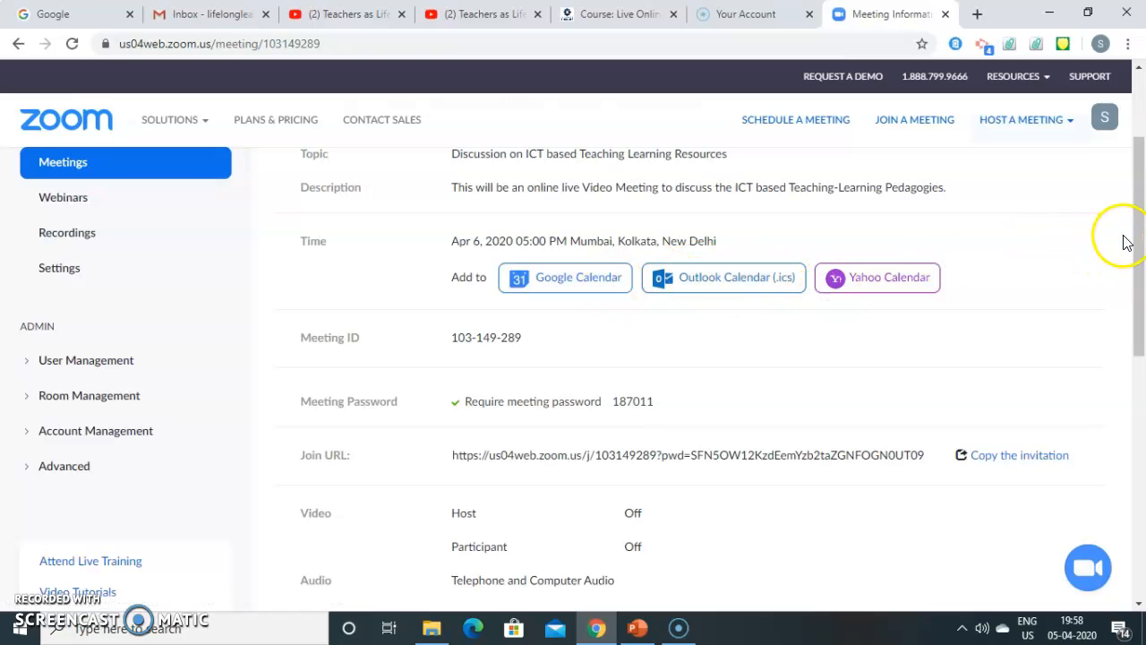
drag(1138, 212, 1137, 288)
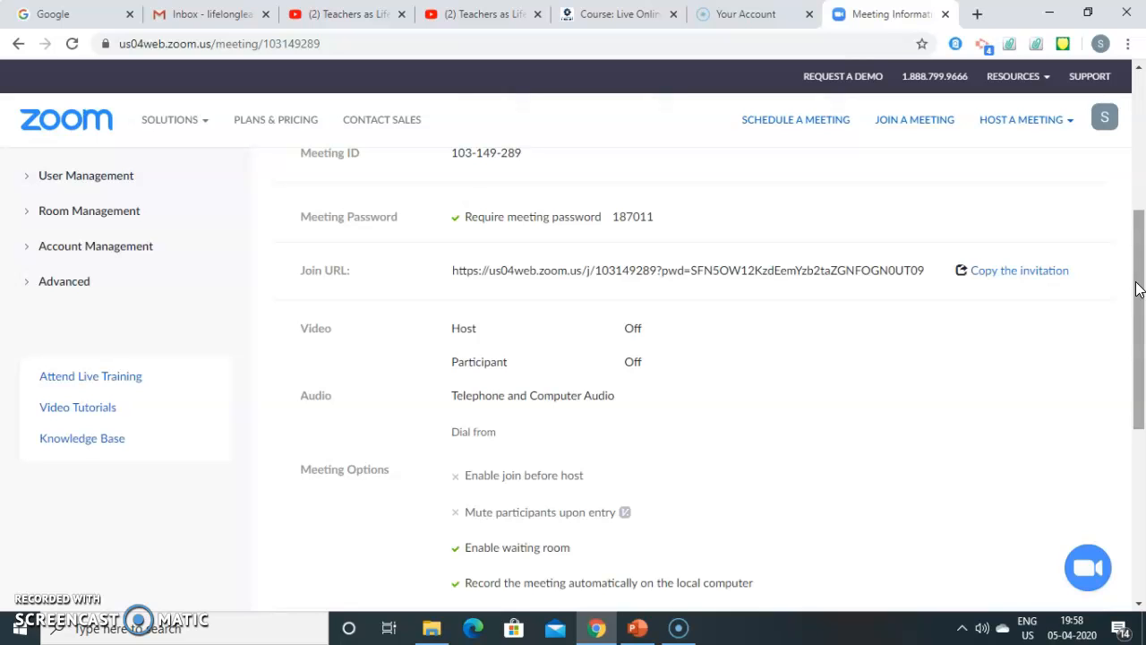
click(1016, 273)
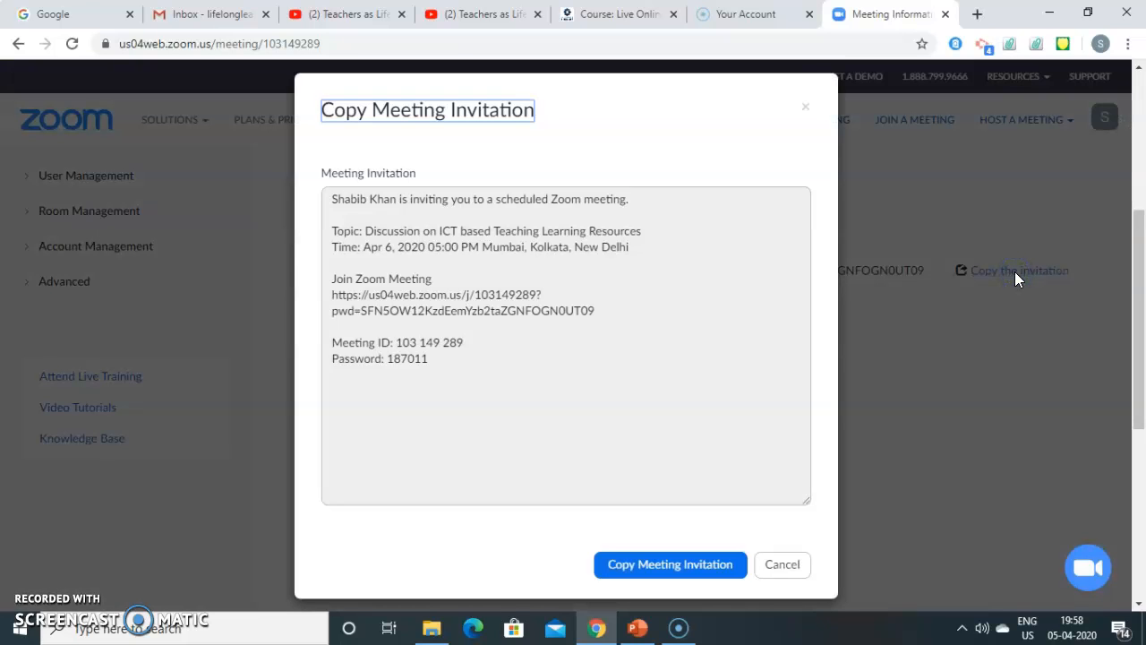
click(750, 302)
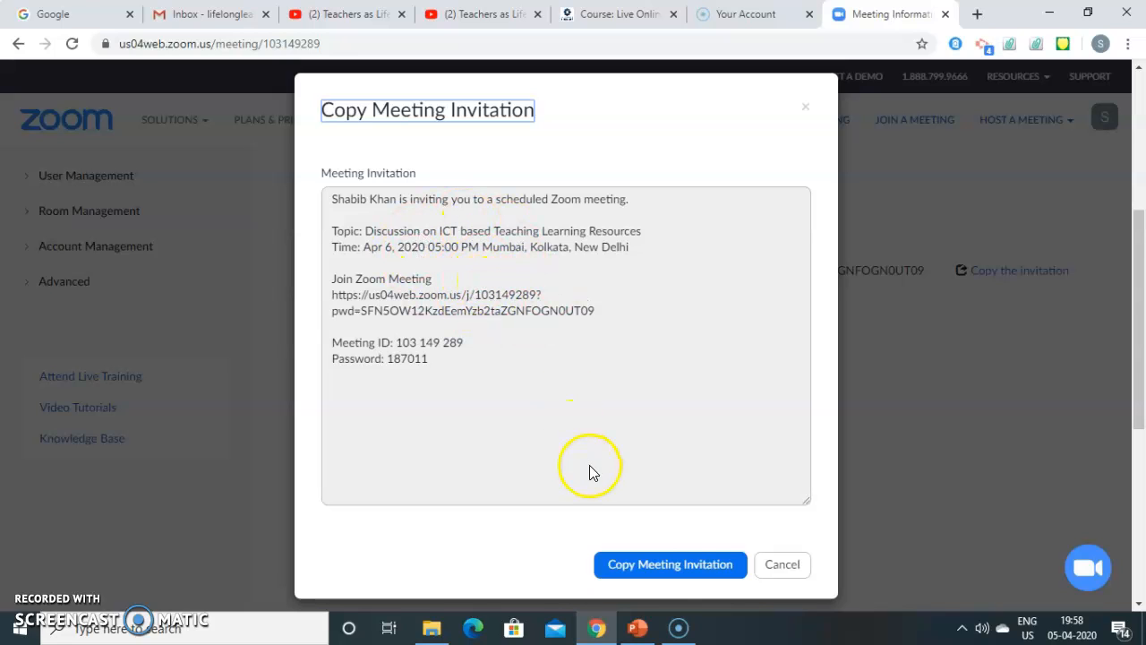
click(672, 570)
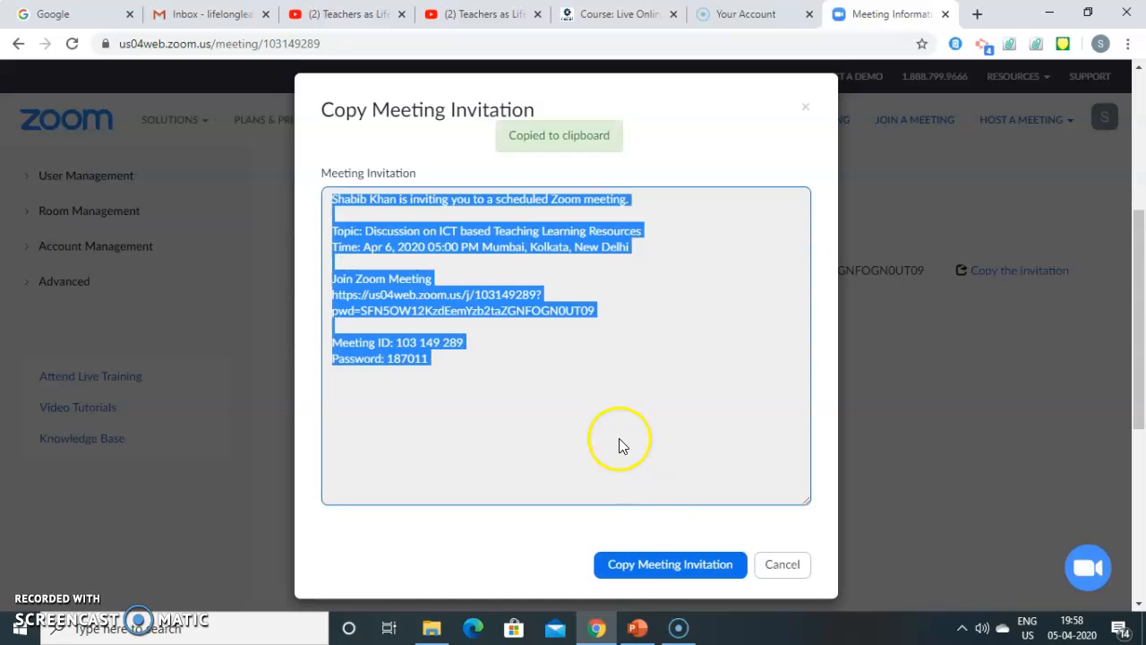
click(530, 365)
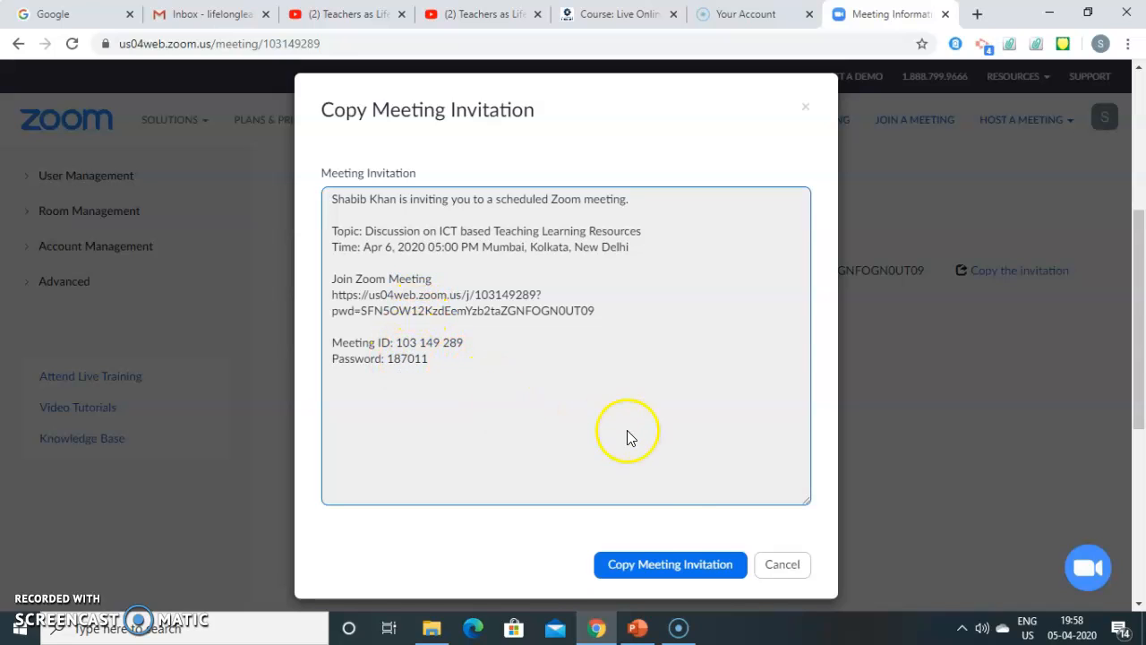
click(667, 566)
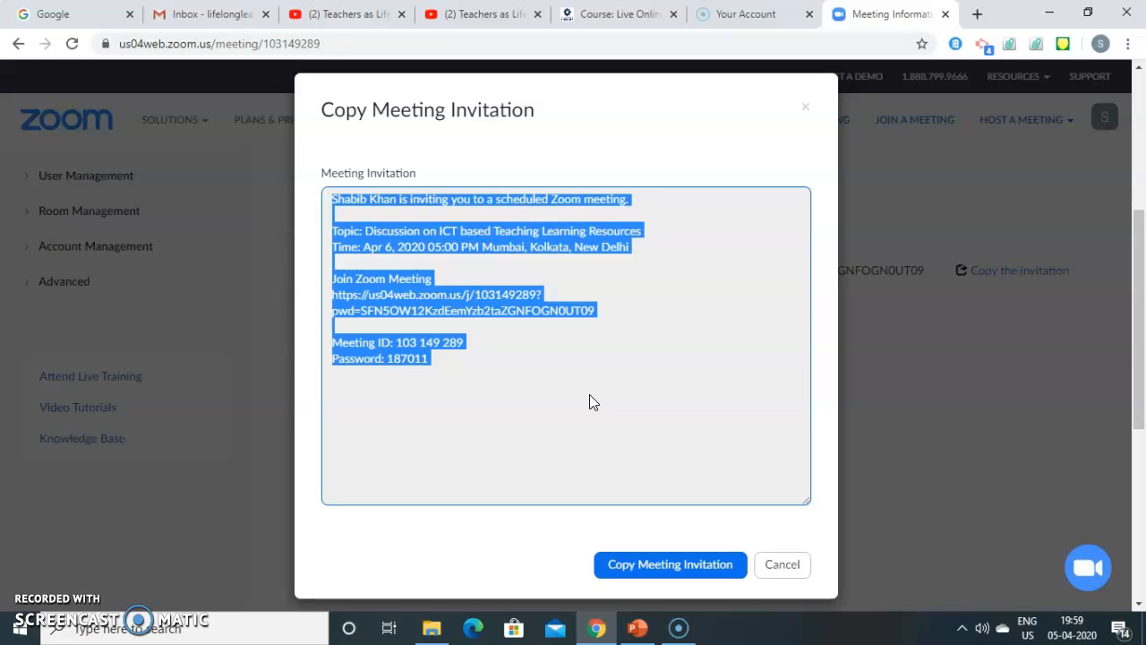
click(642, 575)
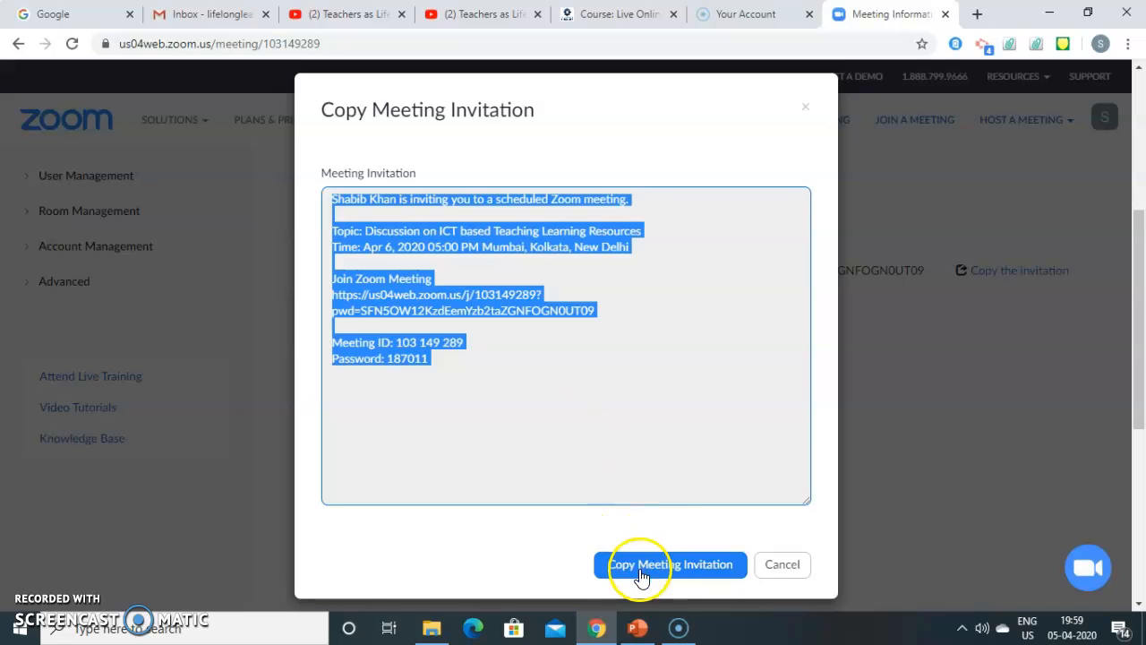
Switch to the Zoom presentation in PowerPoint
click(638, 628)
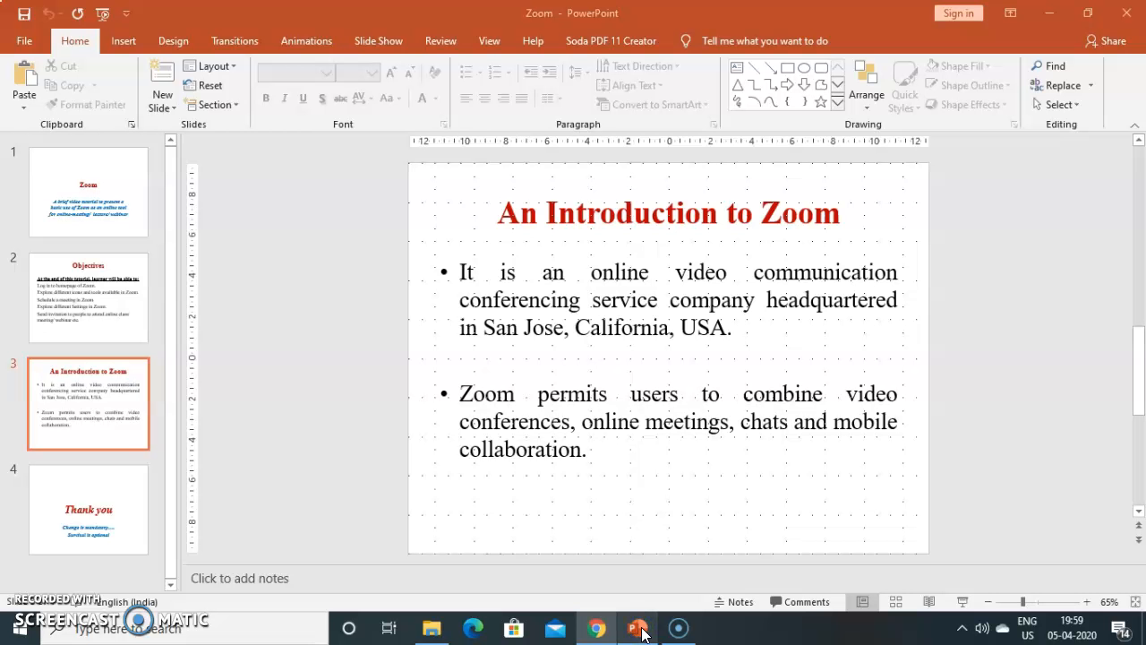
click(344, 489)
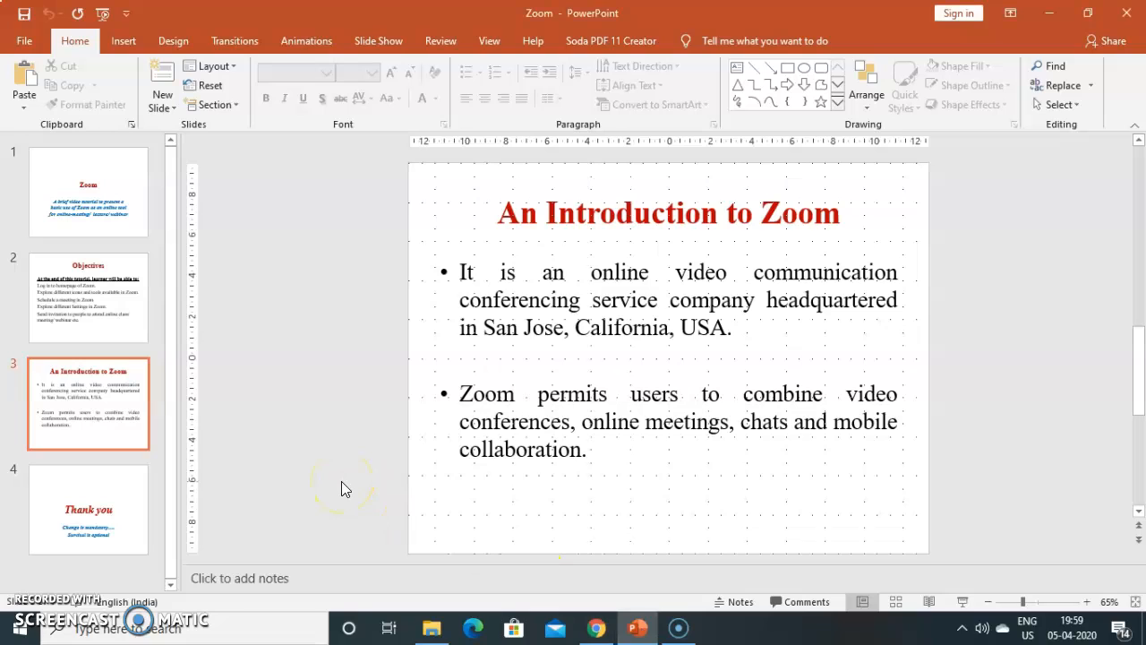